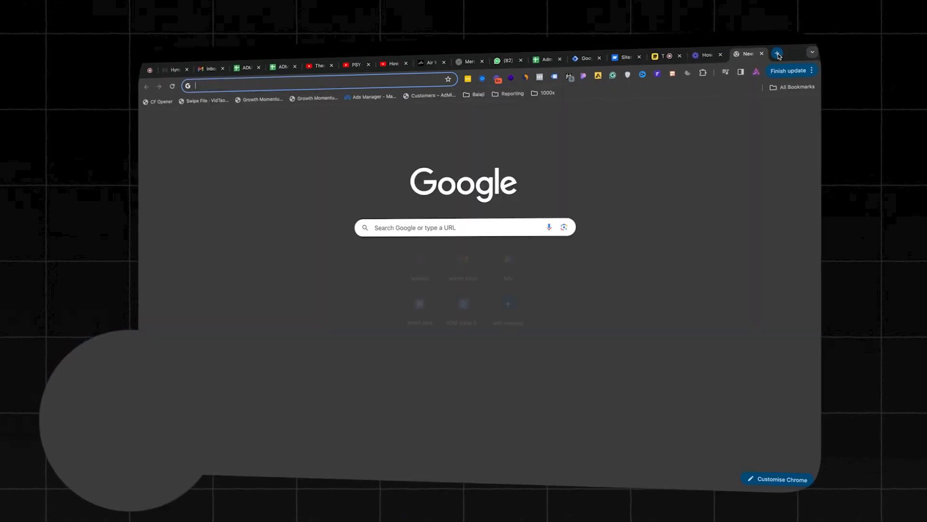
- Search the web for google tag manager, go to Google Tag Manager and start creating a new account
text(googl)
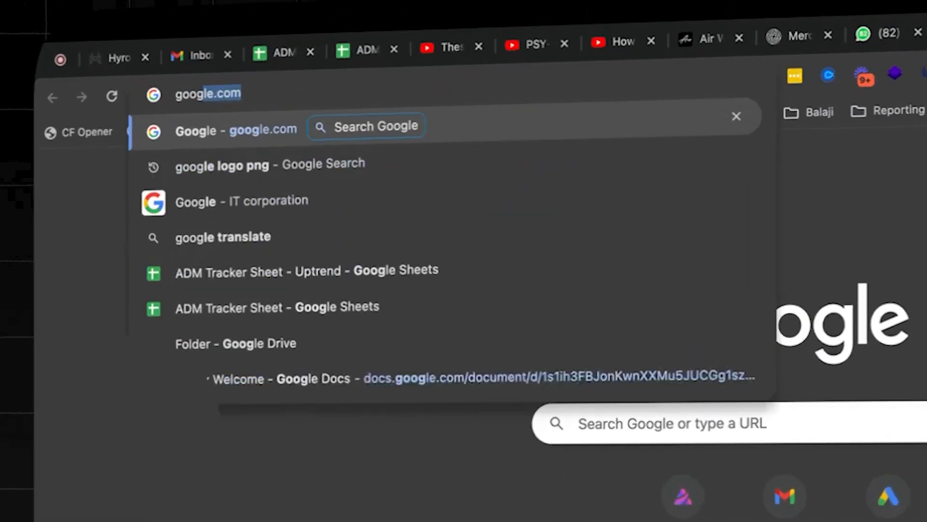
text(e tag manage)
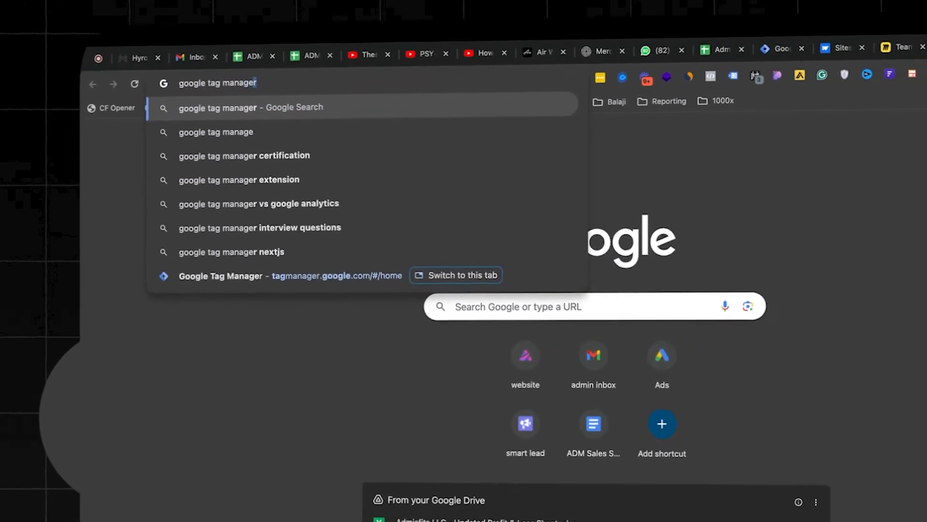
key(Return)
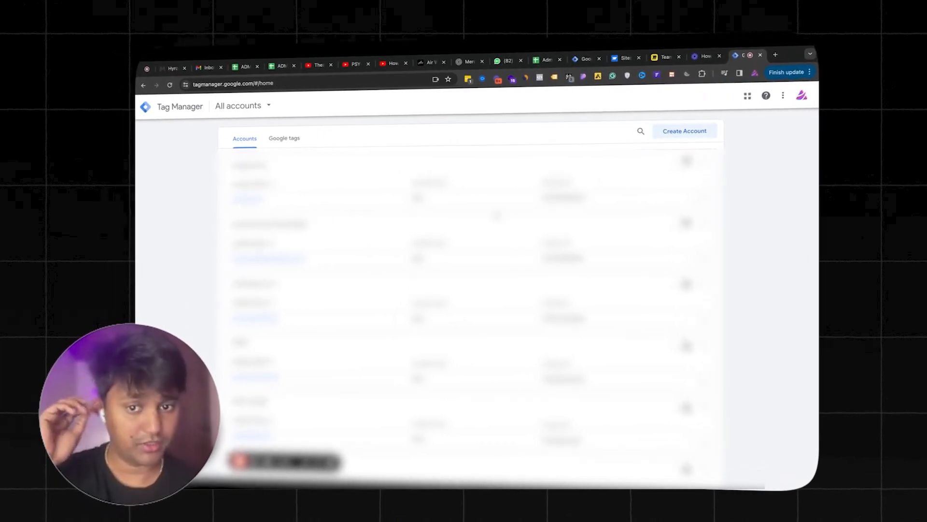
click(691, 138)
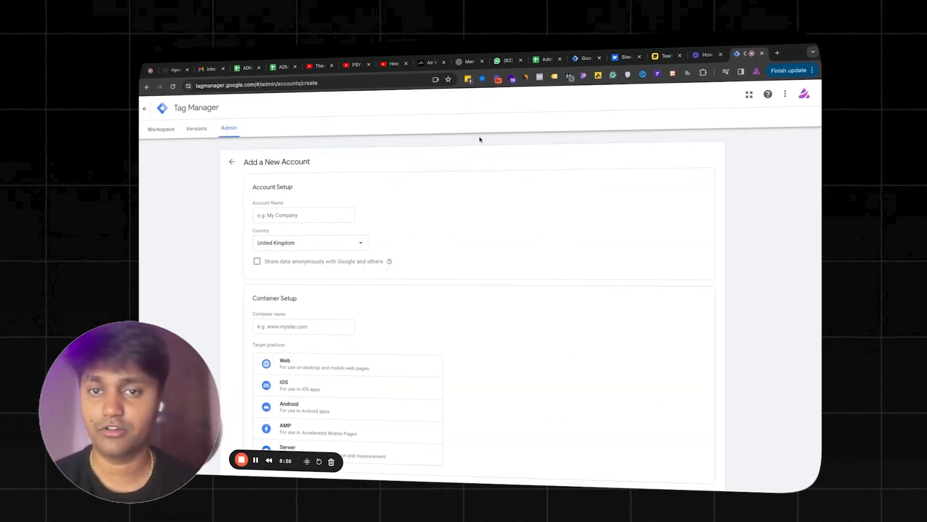
- Name the new Tag Manager account XYZ and set its country to United States
click(289, 214)
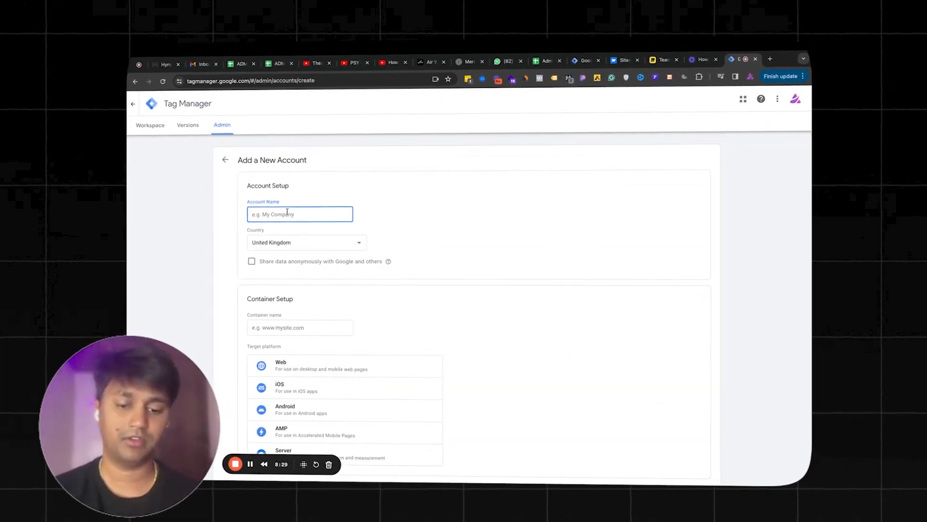
text(XYZ)
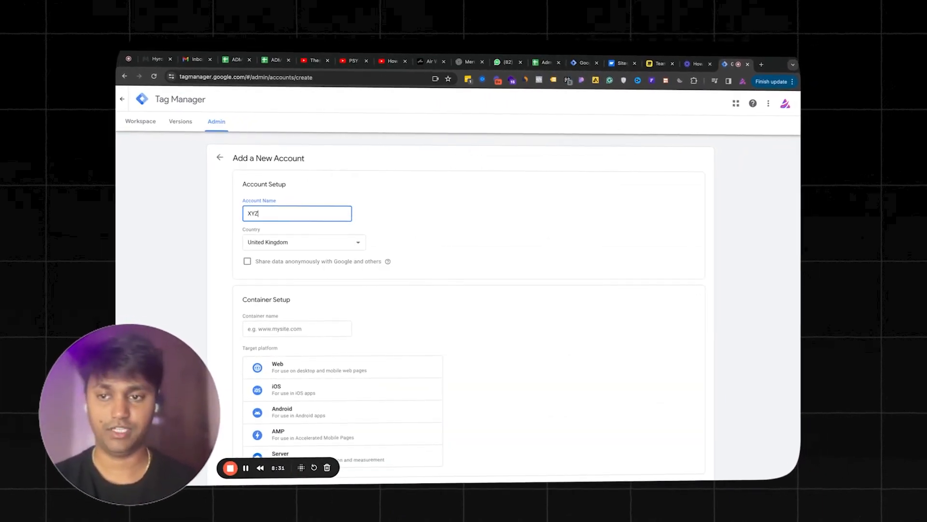
click(302, 242)
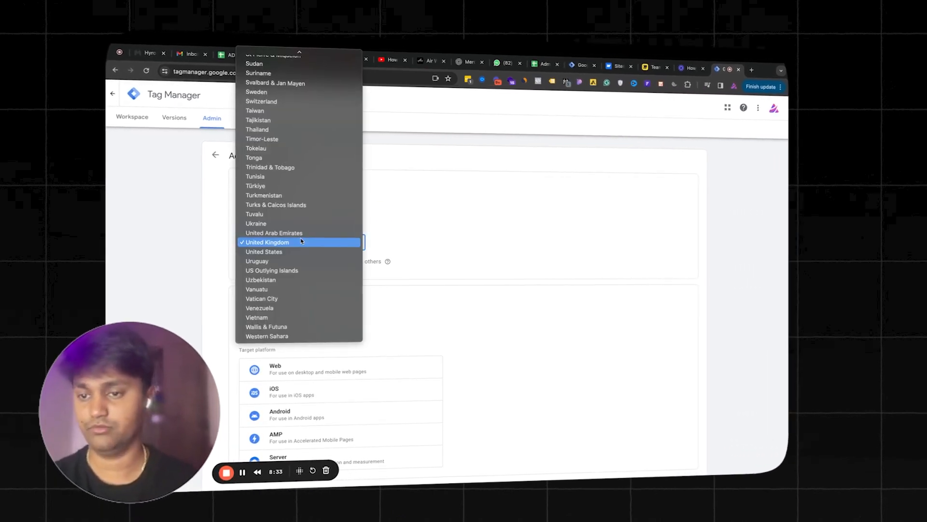
click(290, 252)
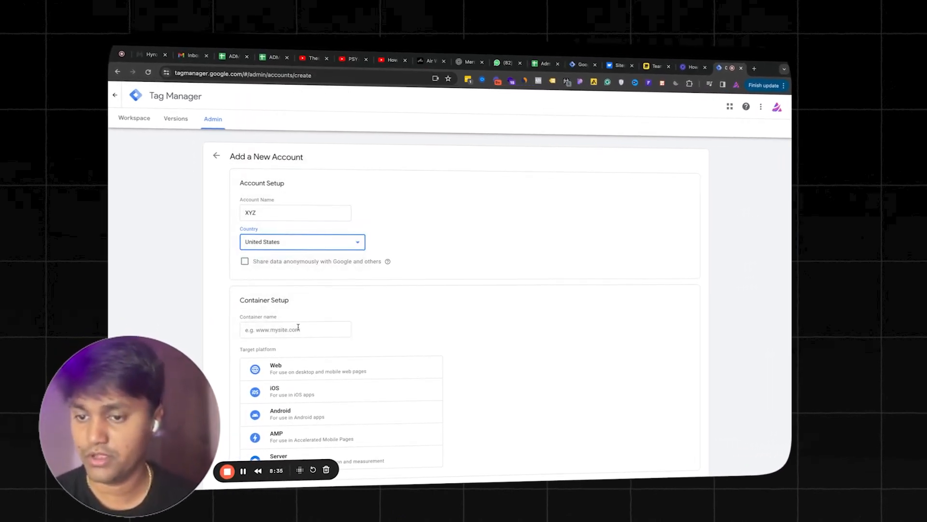
click(298, 328)
text(www.)
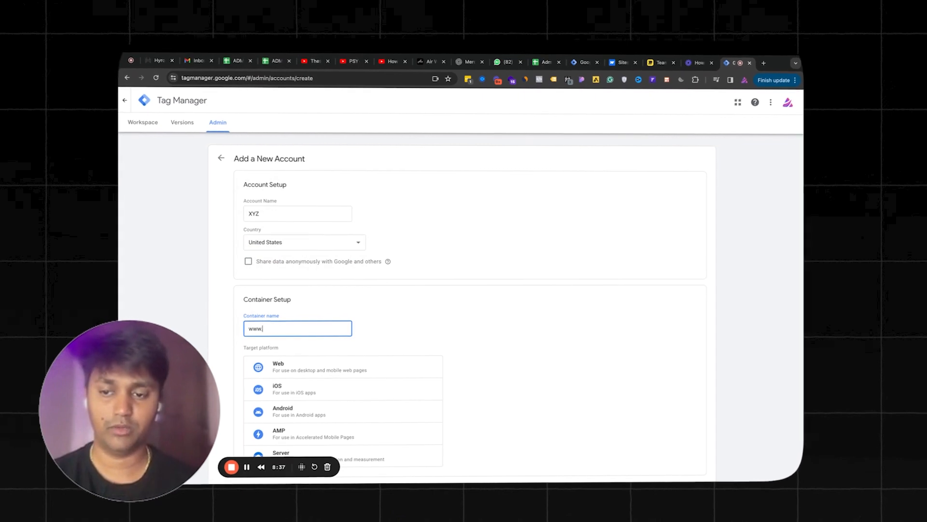
text(xyz.com)
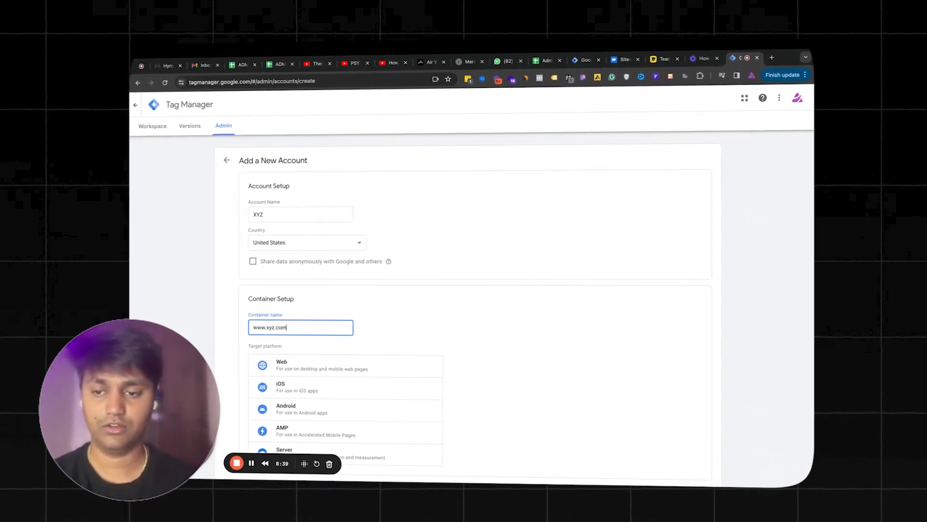
scroll(251, 293, down, 1)
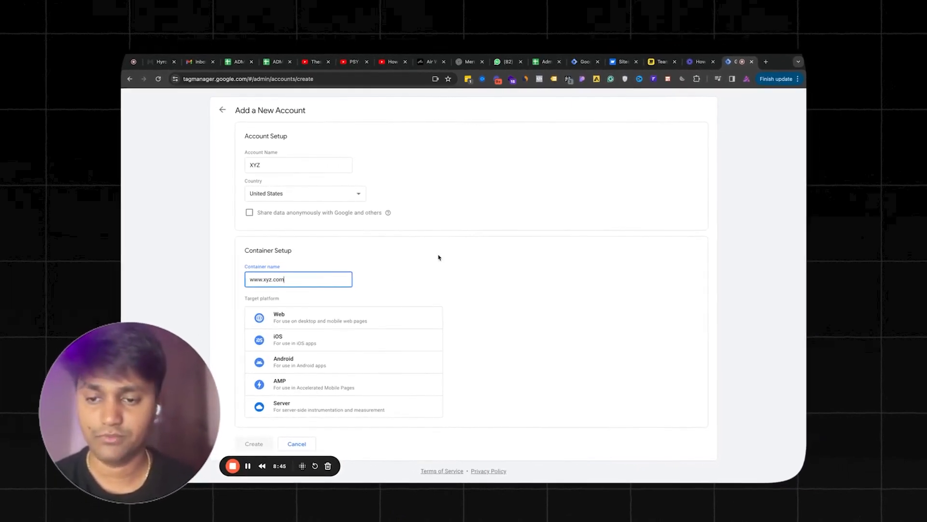
click(362, 318)
- Create the account, accepting the Terms of Service Agreement and the GDPR Data Processing Terms
click(248, 451)
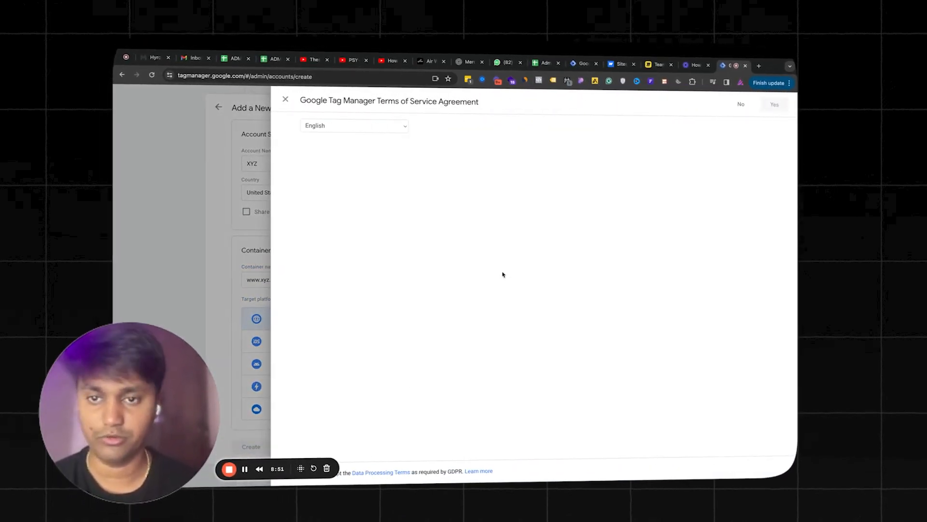
scroll(284, 440, down, 3)
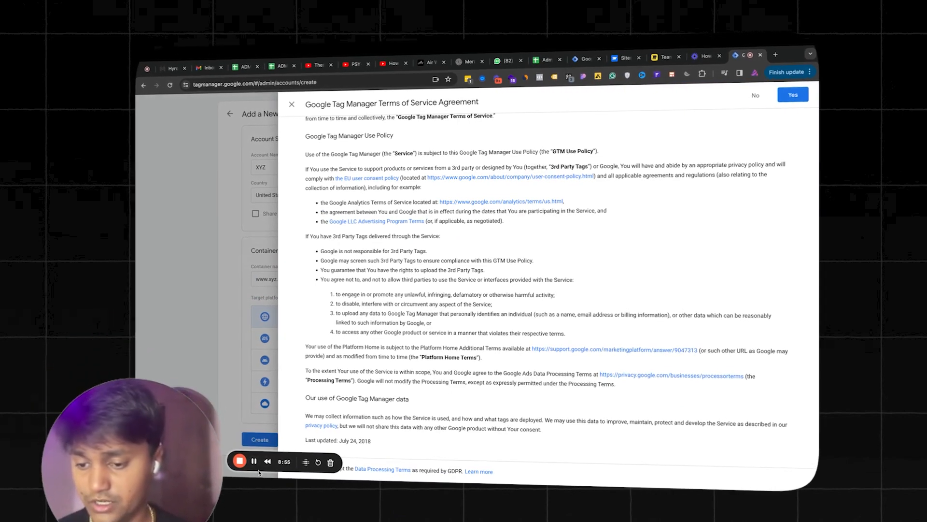
drag(259, 471, 259, 331)
click(309, 467)
scroll(541, 290, up, 2)
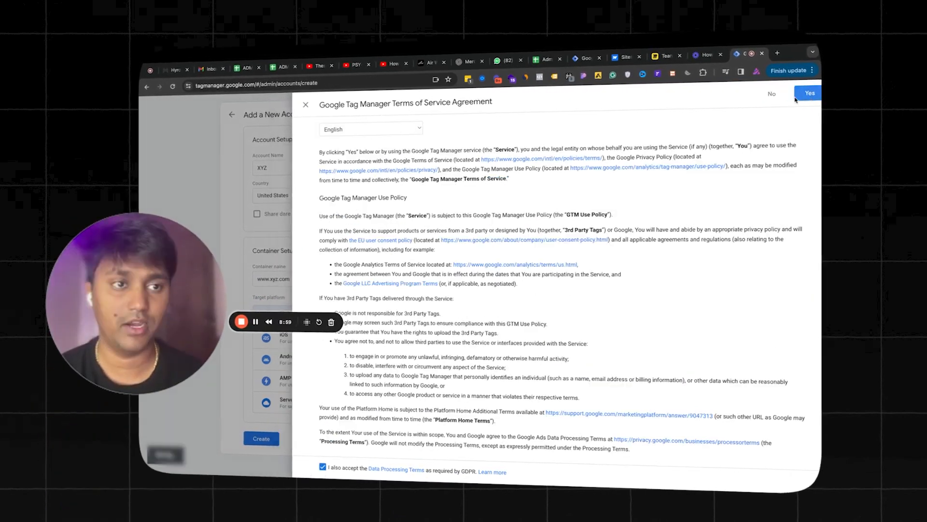
click(794, 97)
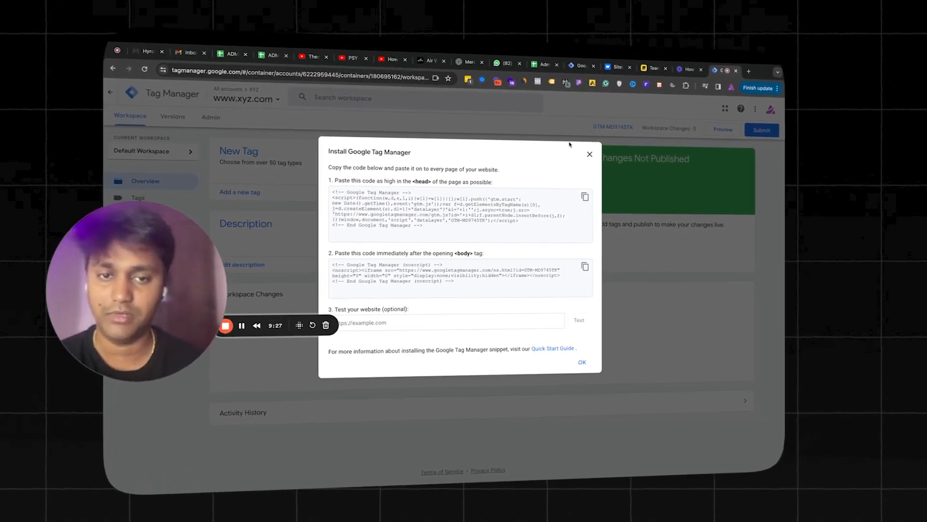
- Reopen the Install Google Tag Manager instructions from the container ID and copy the <head> code snippet
click(590, 153)
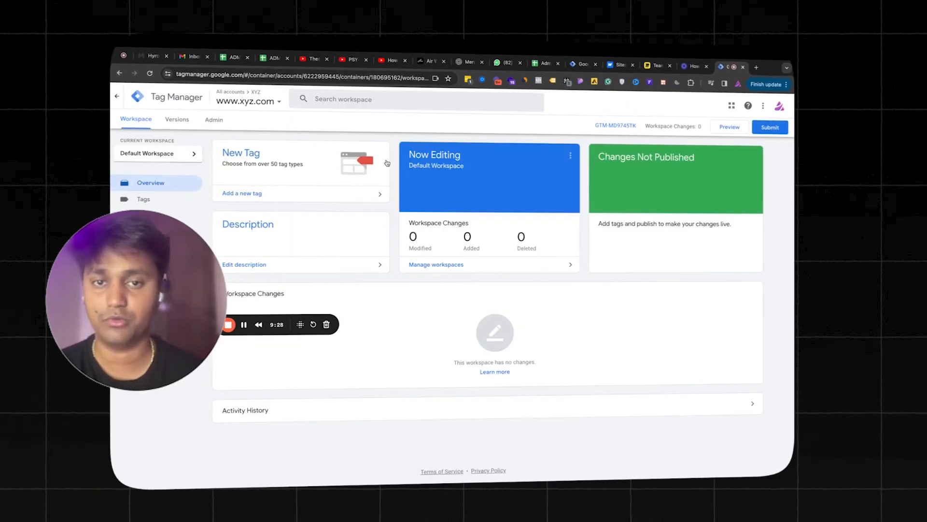
click(614, 125)
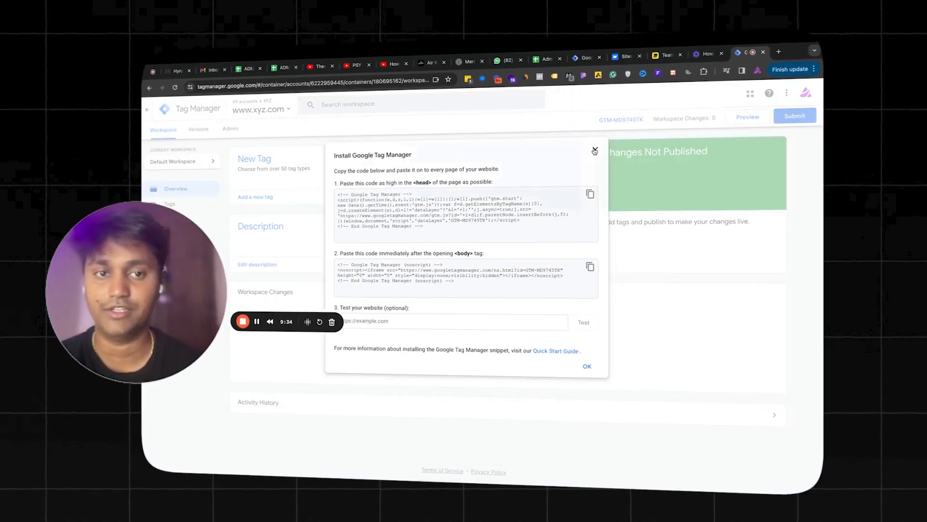
click(594, 151)
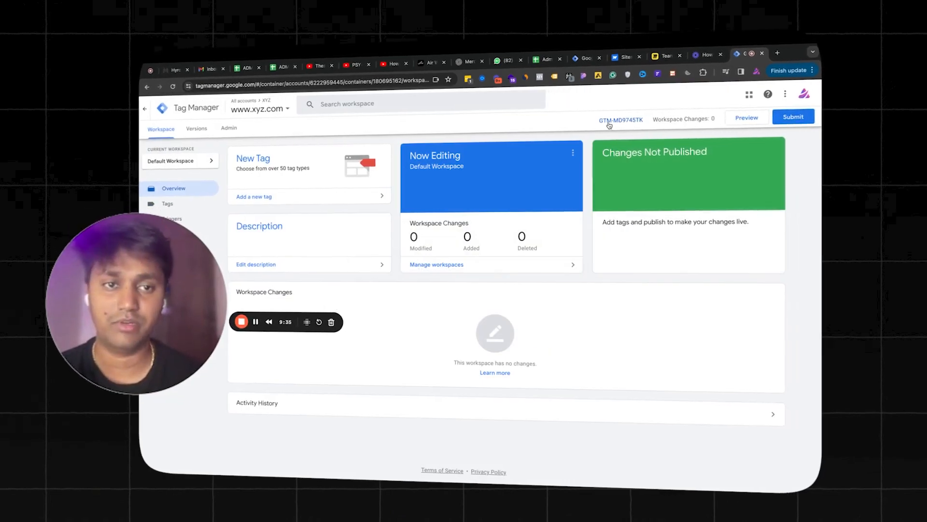
click(623, 122)
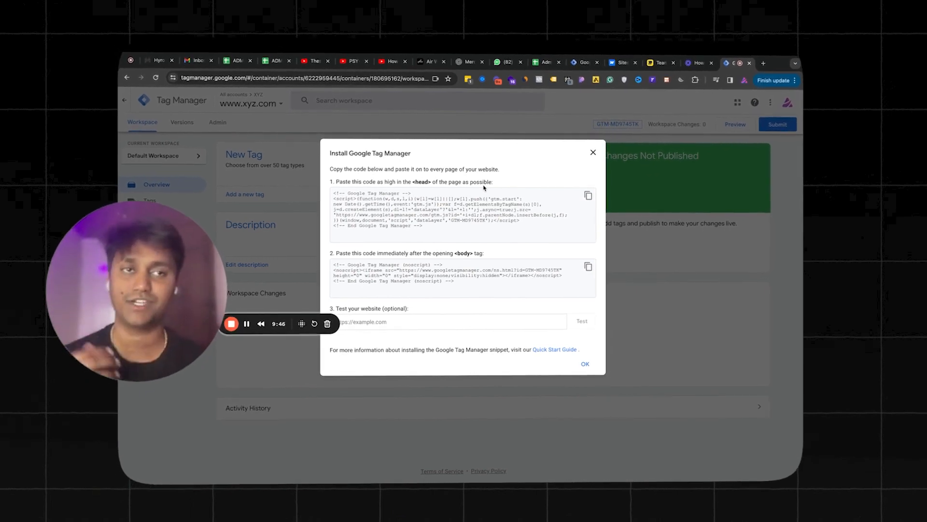
click(589, 195)
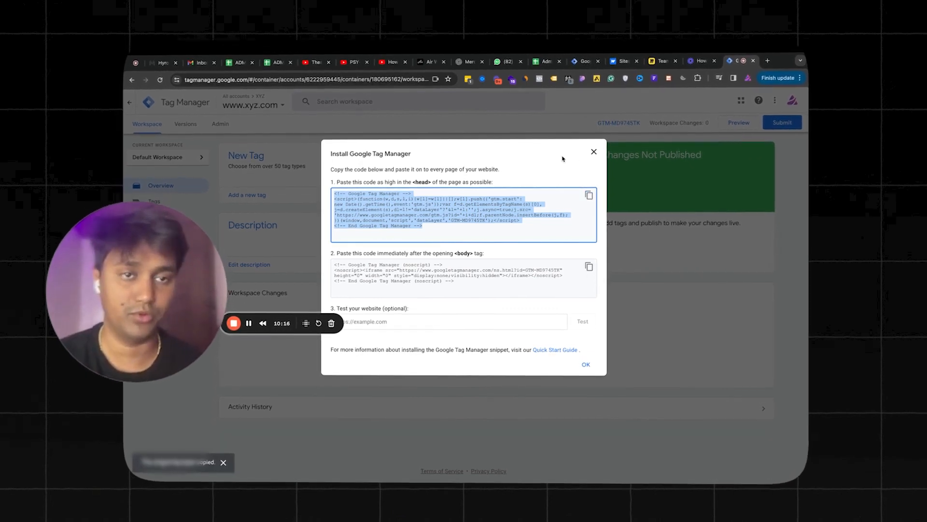
- Switch to Webflow and paste the copied Tag Manager snippet into the head code of the site's custom code settings
click(628, 60)
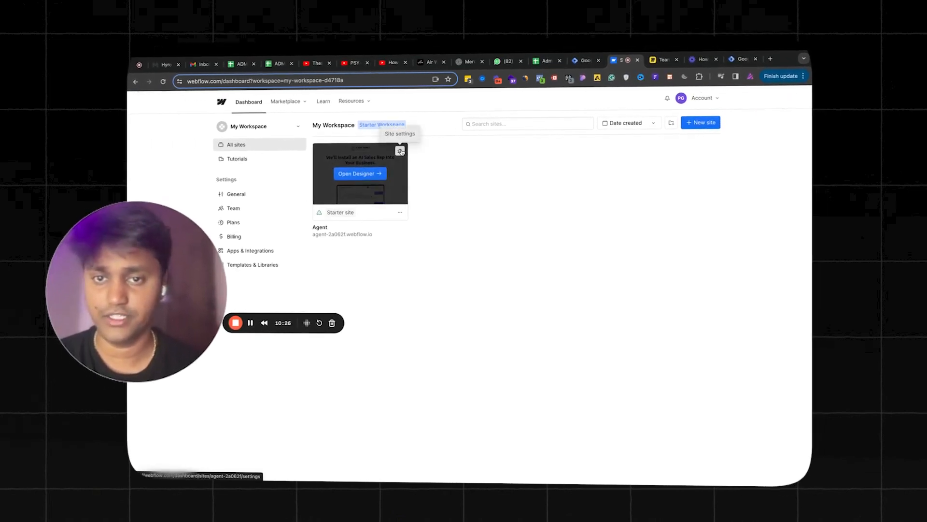
click(400, 151)
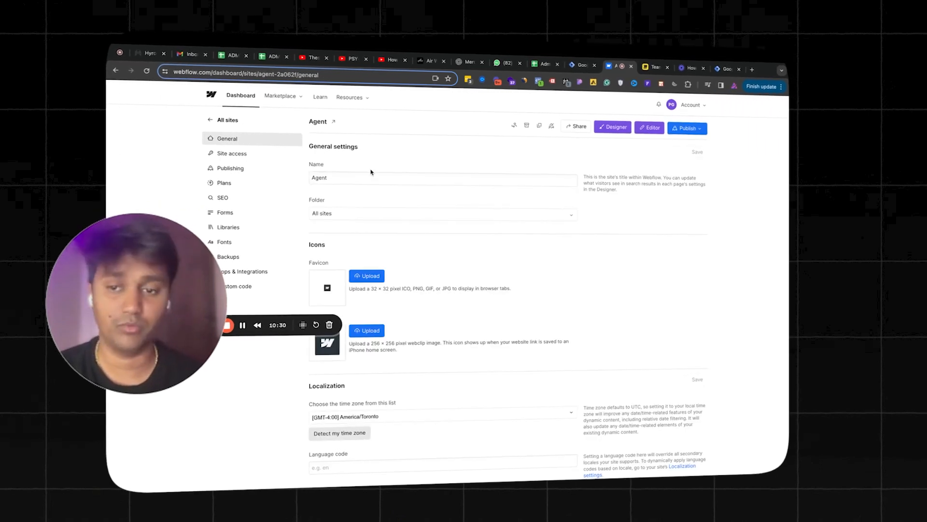
click(229, 287)
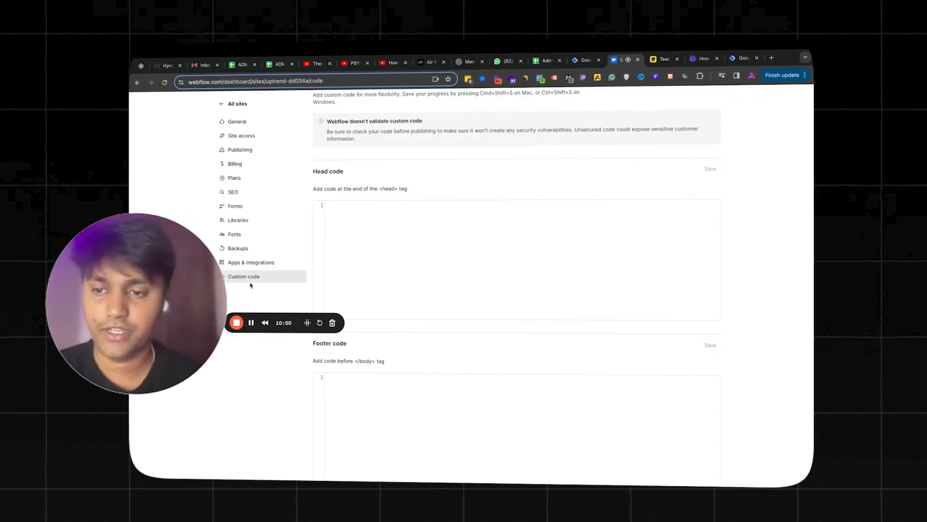
click(471, 253)
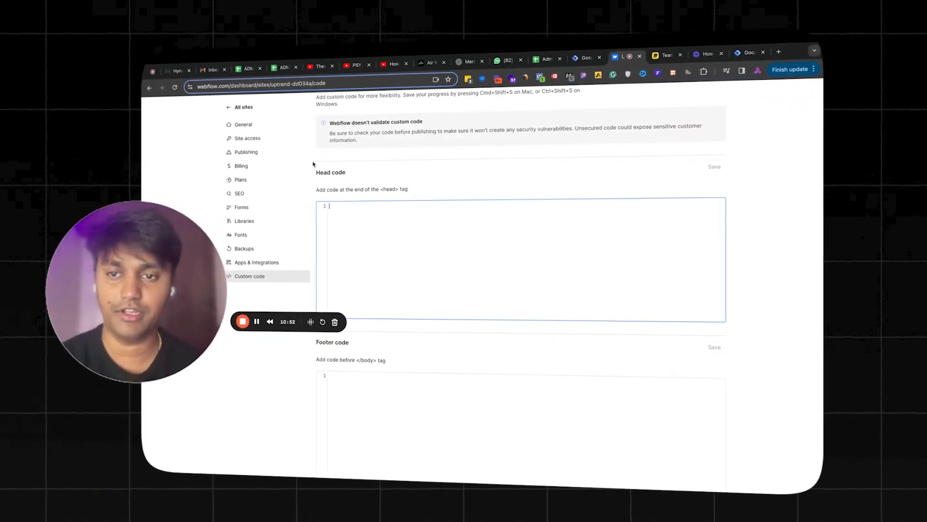
key(ctrl+v)
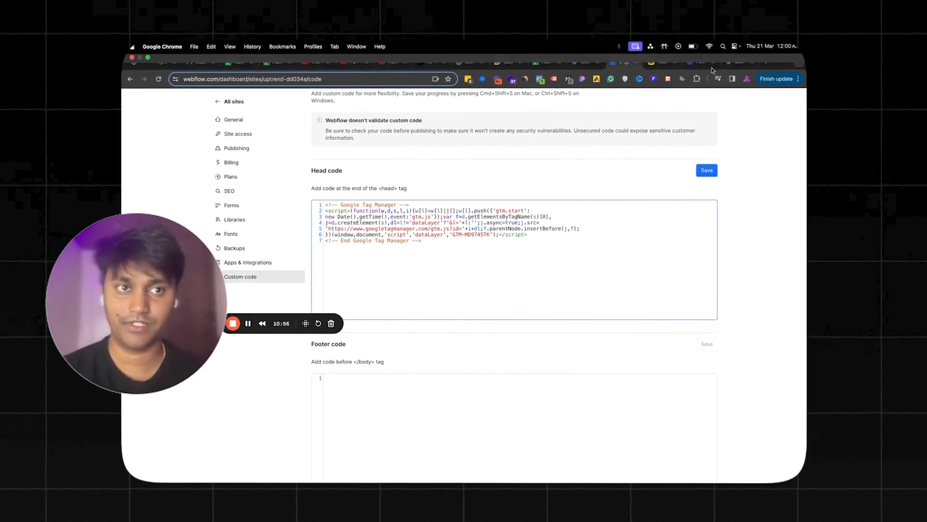
- Copy the Tag Manager <body> noscript snippet and paste it into the footer code of the Webflow site
click(740, 60)
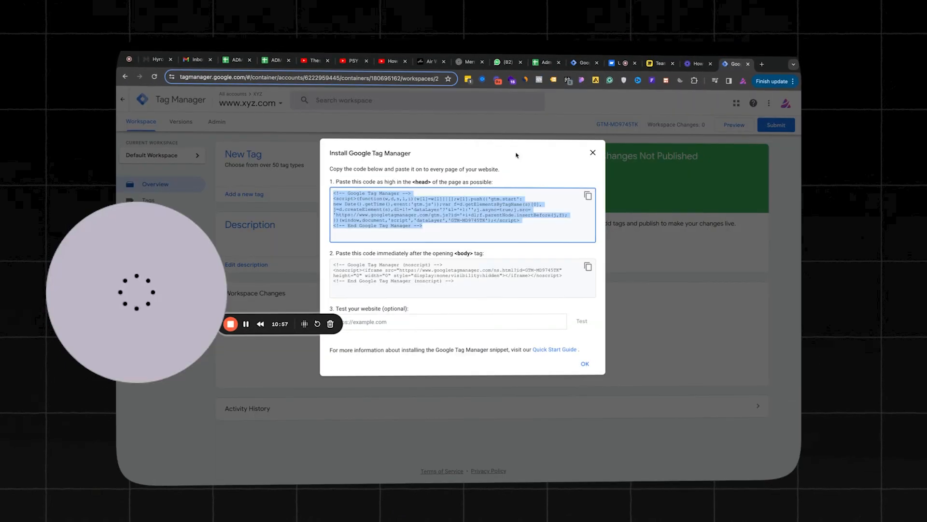
click(584, 267)
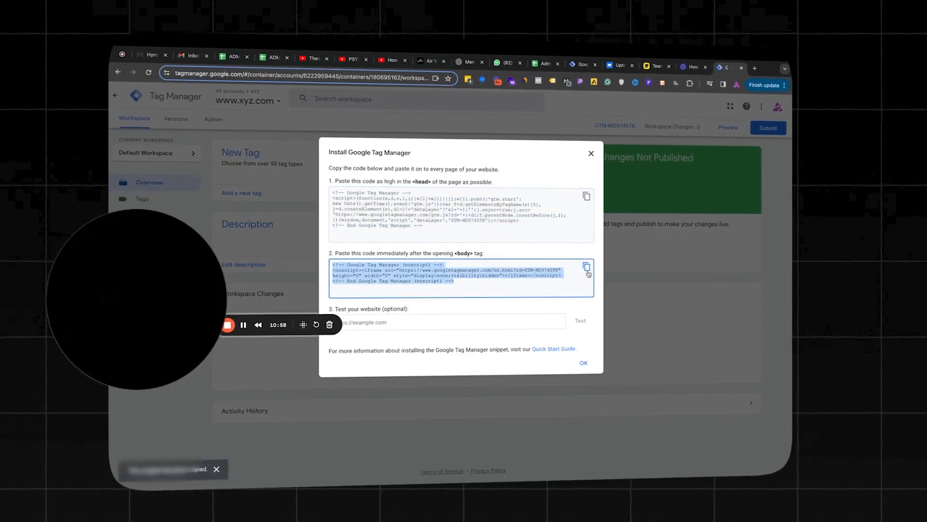
click(616, 67)
scroll(483, 241, down, 1)
click(404, 350)
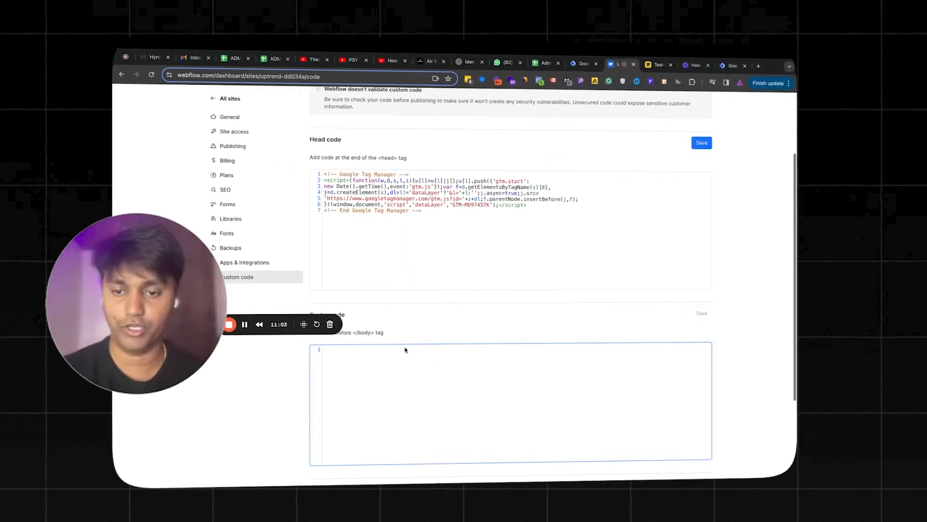
key(ctrl+v)
scroll(467, 343, down, 1)
scroll(700, 269, up, 4)
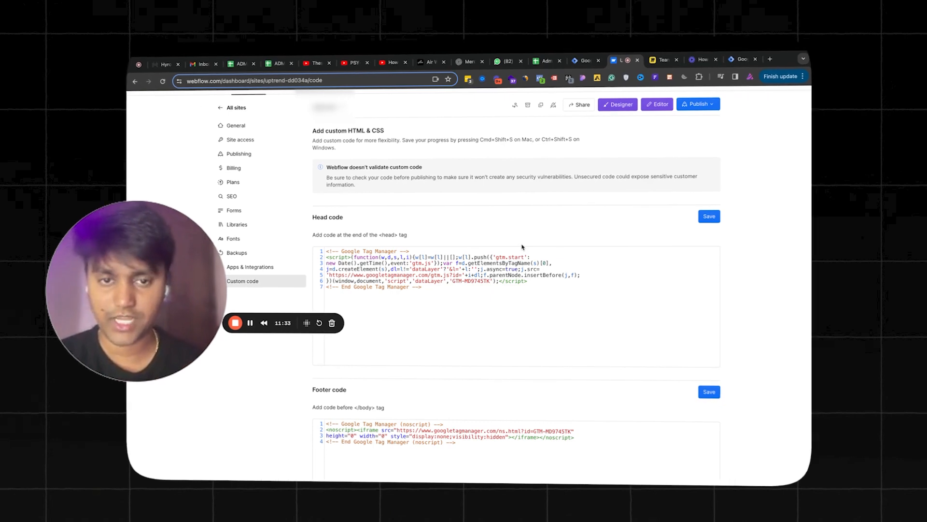
- Search for google ads in a new browser tab and open the Google Ads account
click(772, 58)
text(google ads)
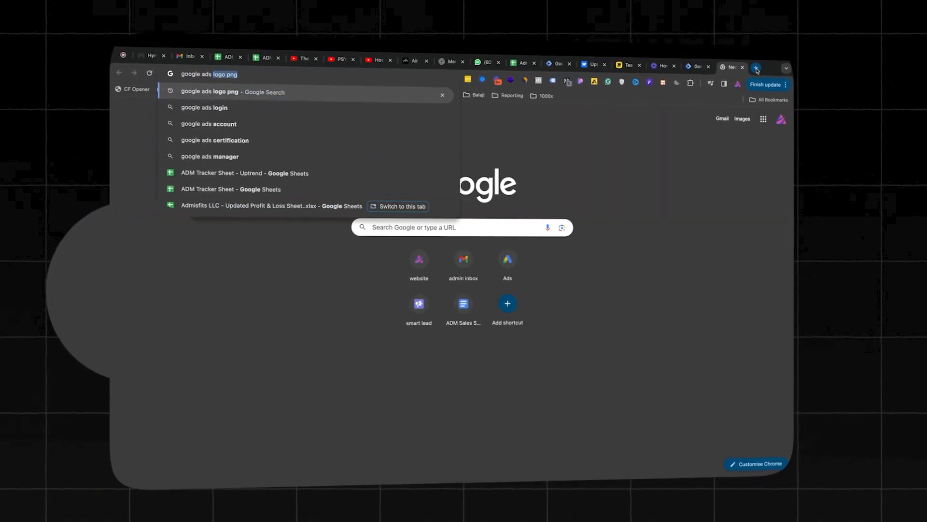
key(Return)
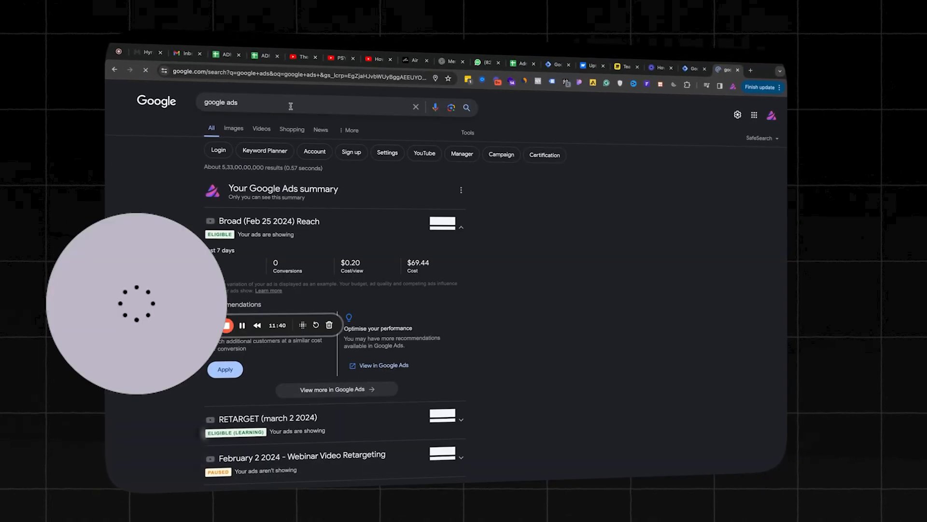
scroll(314, 174, down, 10)
scroll(267, 160, up, 1)
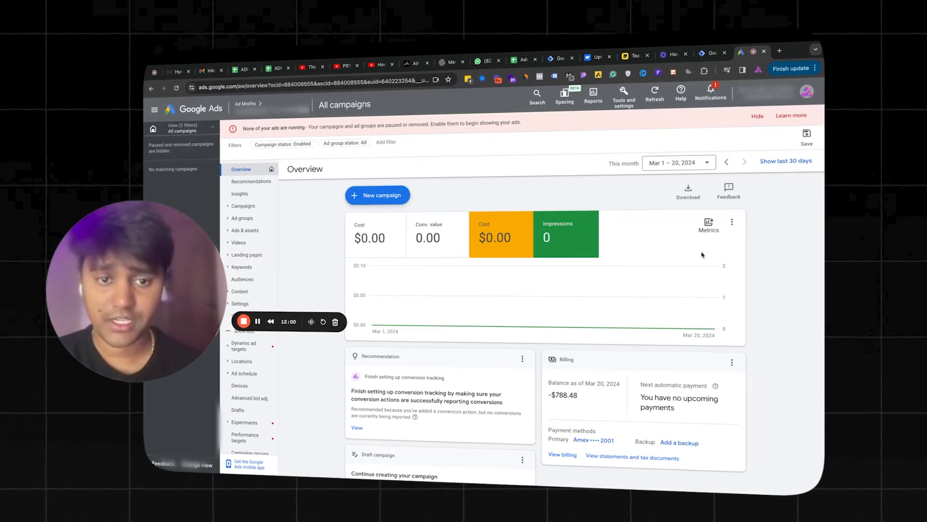
- Open the Conversions summary of the Google Ads account from its measurement tools
scroll(769, 218, down, 2)
scroll(769, 217, up, 2)
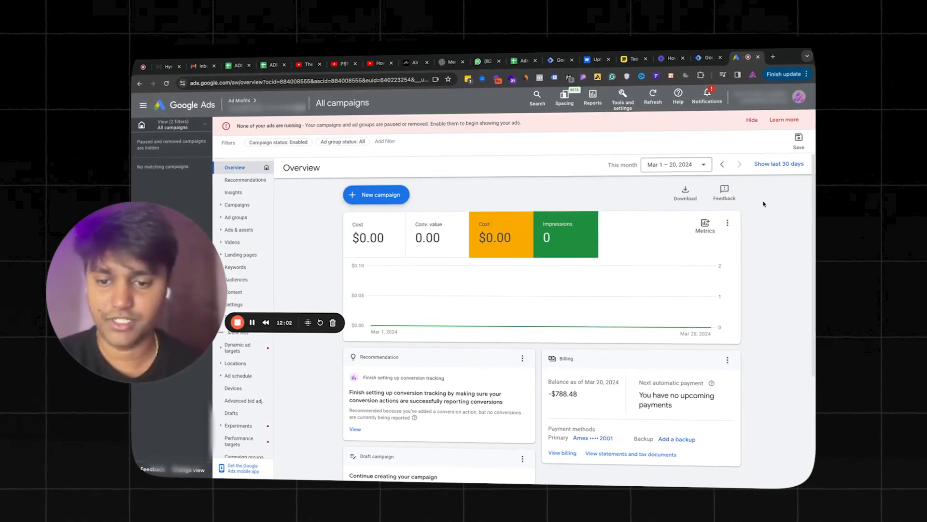
click(629, 107)
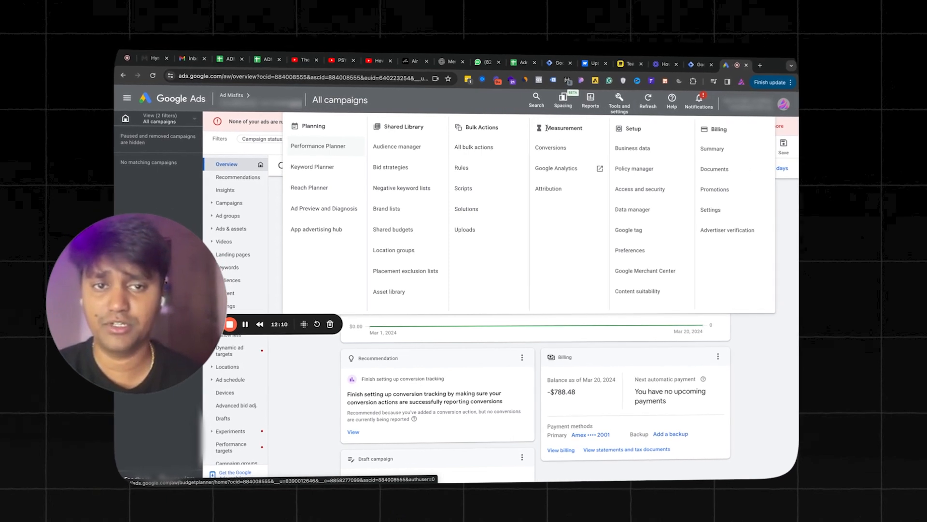
click(550, 148)
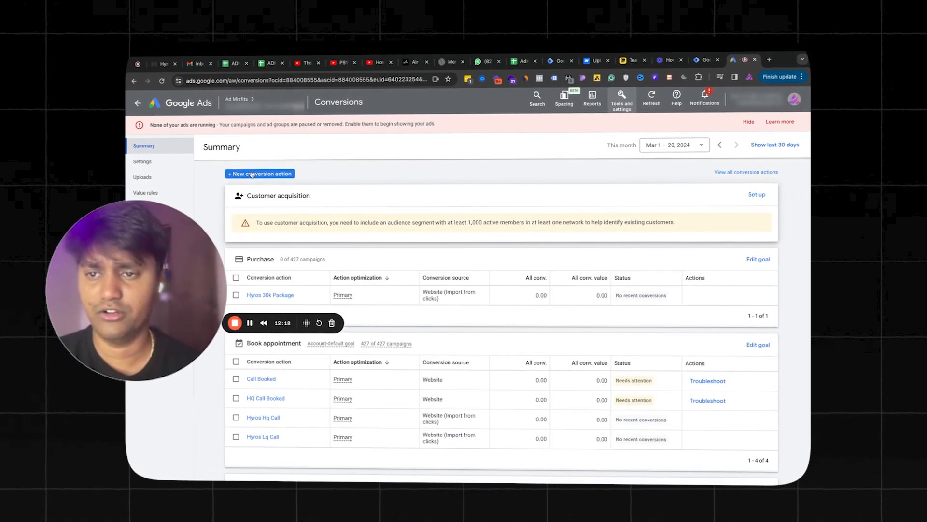
click(272, 173)
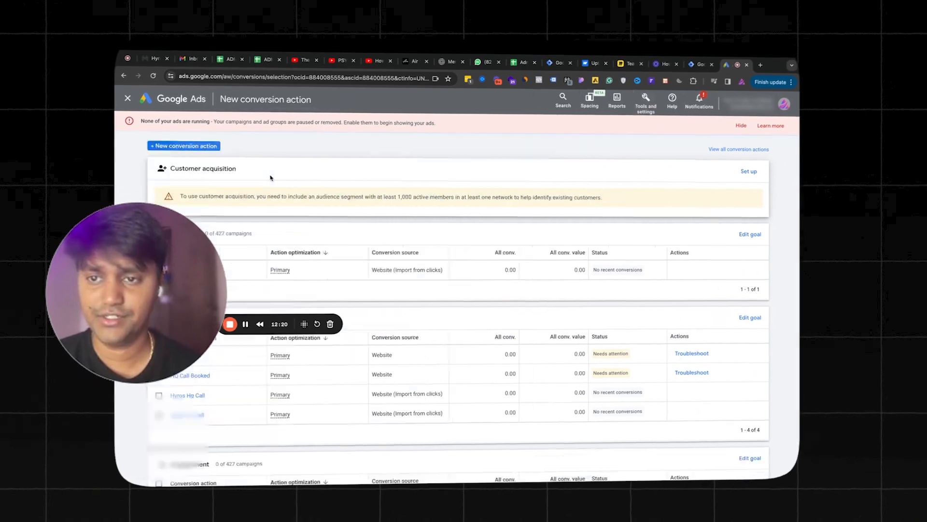
click(317, 238)
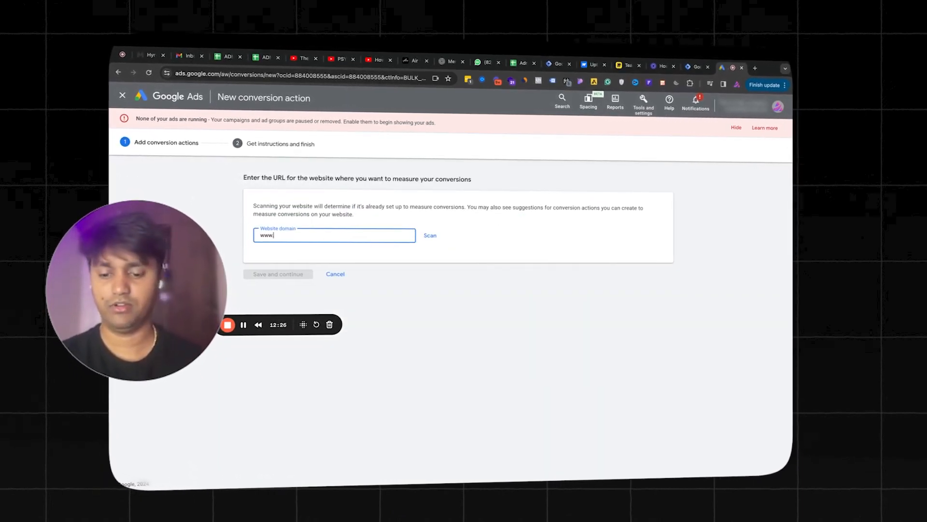
click(429, 237)
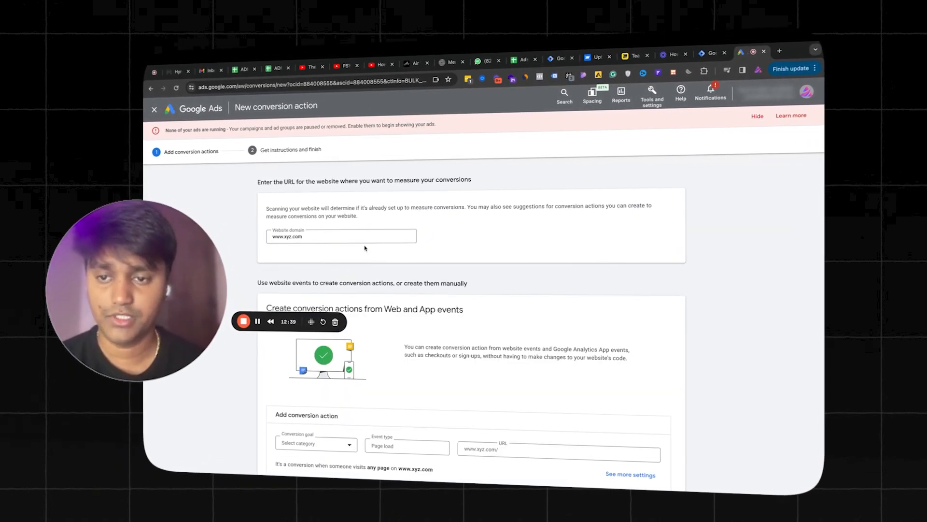
- Add a conversion action manually with Submit lead form as its goal and Test Booking as its name
scroll(345, 238, down, 5)
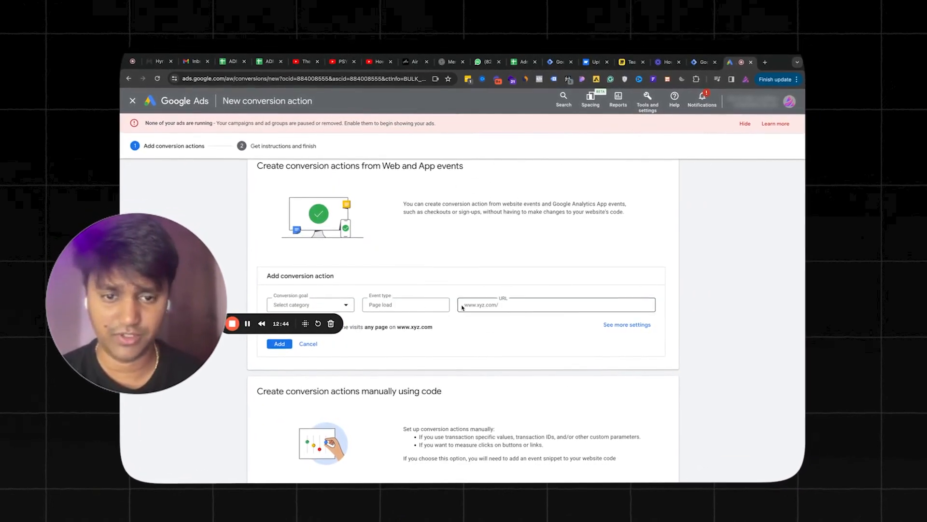
scroll(491, 326, down, 2)
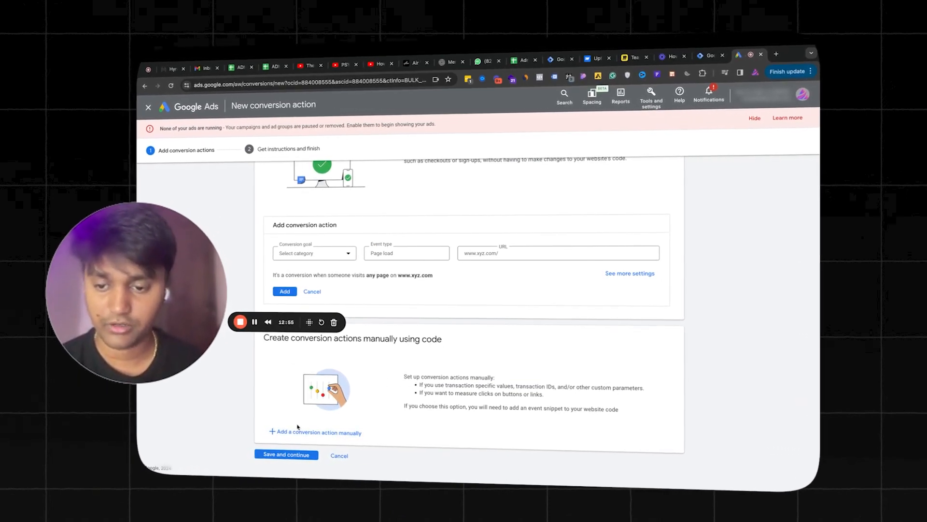
click(347, 436)
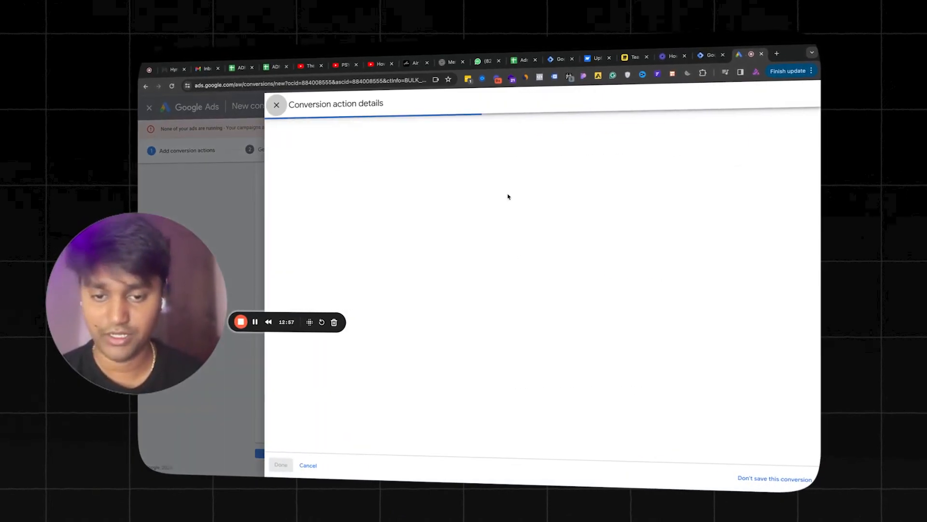
click(449, 208)
scroll(493, 239, down, 2)
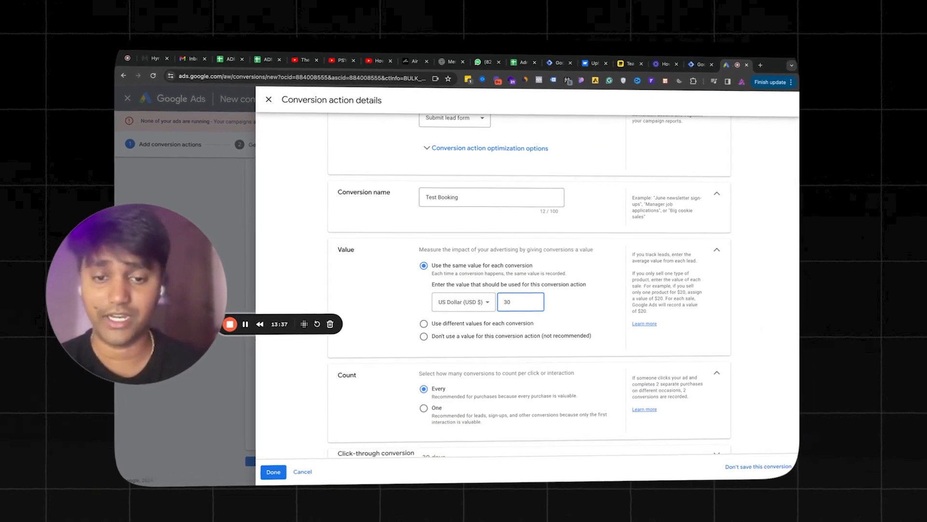
- Set the Test Booking conversion to use no value and count One per click, and finish its details
key(BackSpace)
key(BackSpace)
click(455, 336)
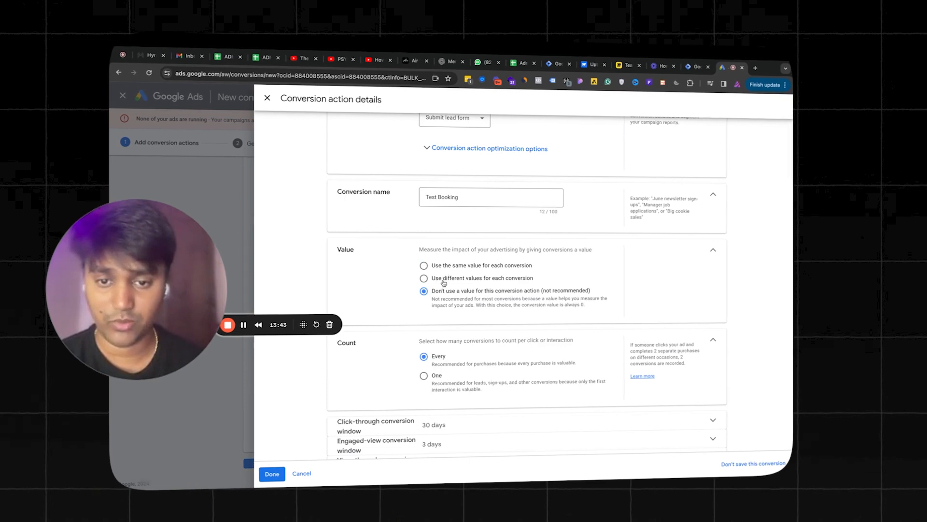
scroll(451, 300, down, 1)
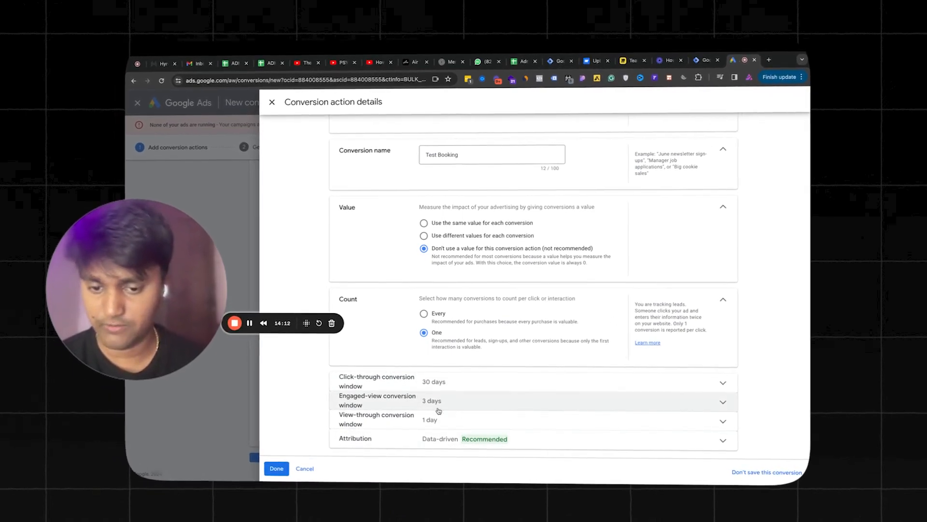
click(277, 466)
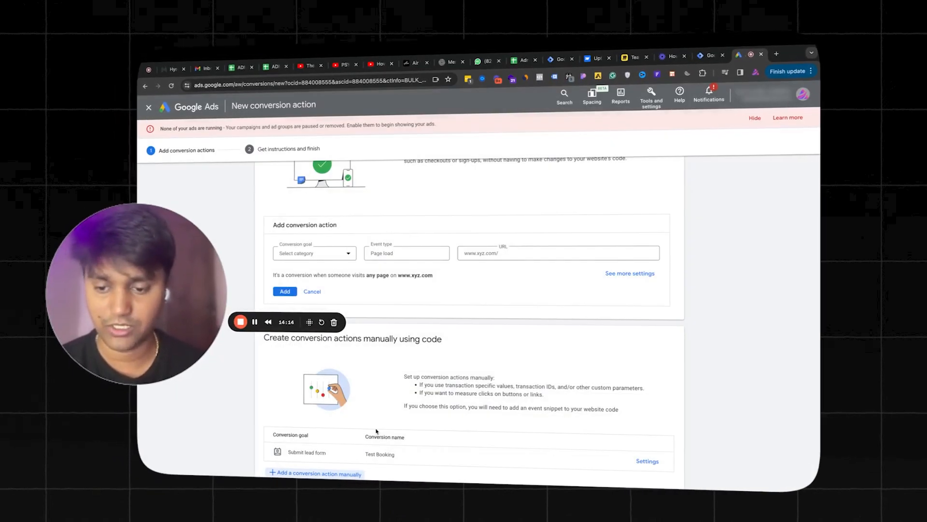
- Save the conversion action, show its Google Tag Manager setup instructions and select the Conversion ID
scroll(327, 423, down, 2)
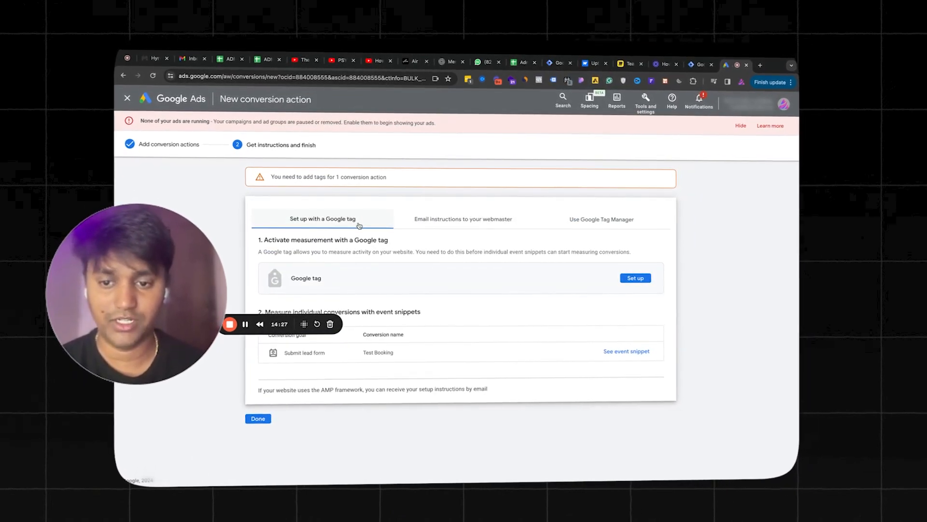
click(601, 221)
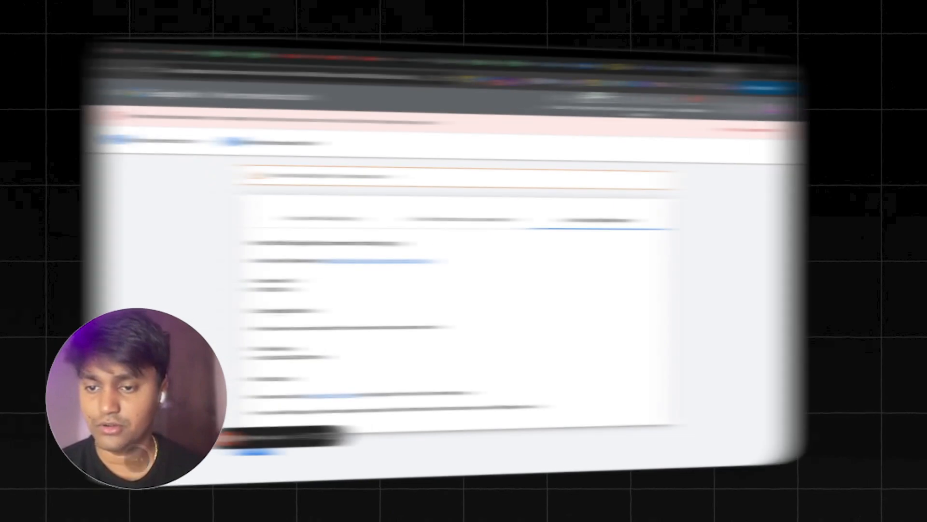
double_click(273, 290)
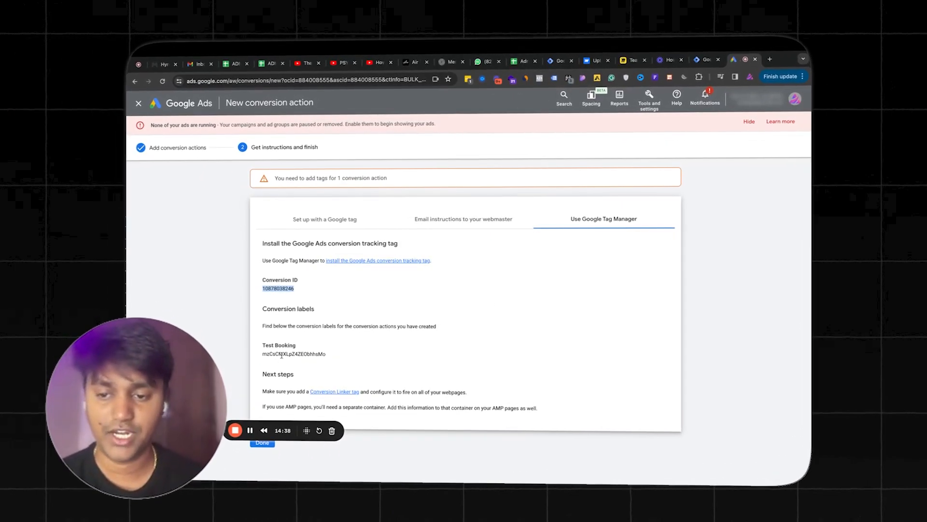
- Switch to Tag Manager, close the install snippet dialog, and look up the tag hierarchy on the Miro board
click(706, 62)
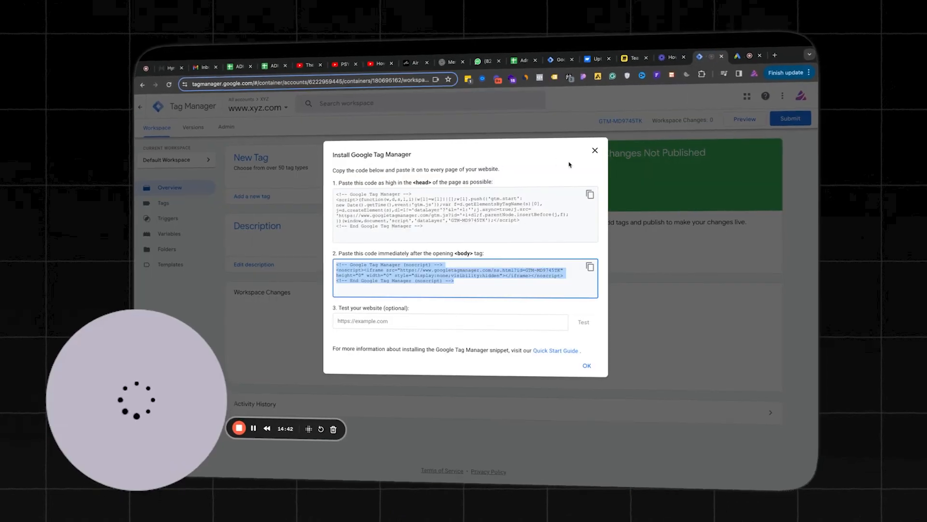
click(597, 151)
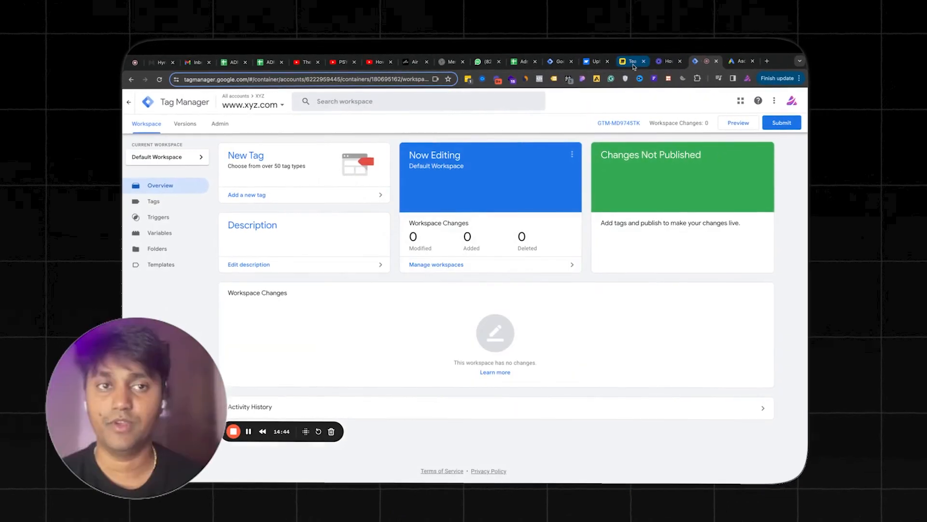
click(632, 61)
scroll(352, 262, left, 15)
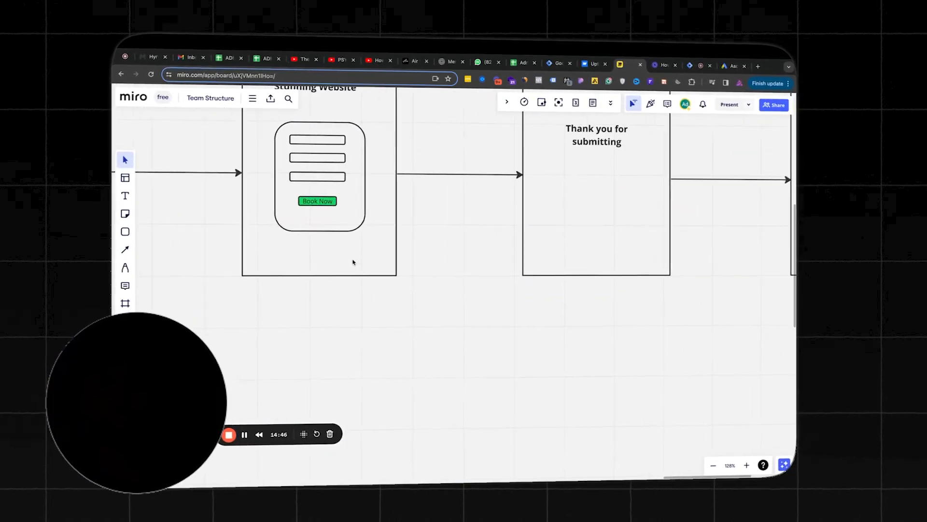
scroll(353, 262, left, 5)
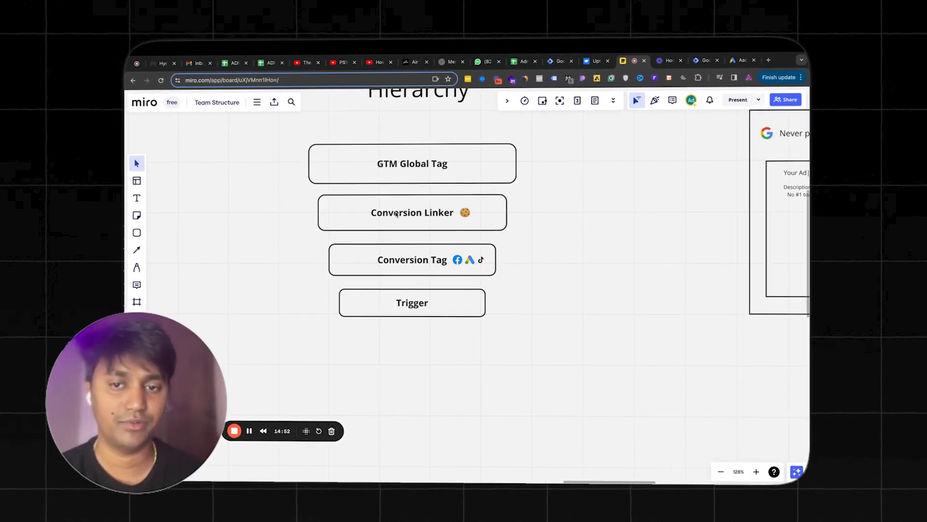
- Switch back to Tag Manager and add a new tag of type Conversion Linker
click(700, 58)
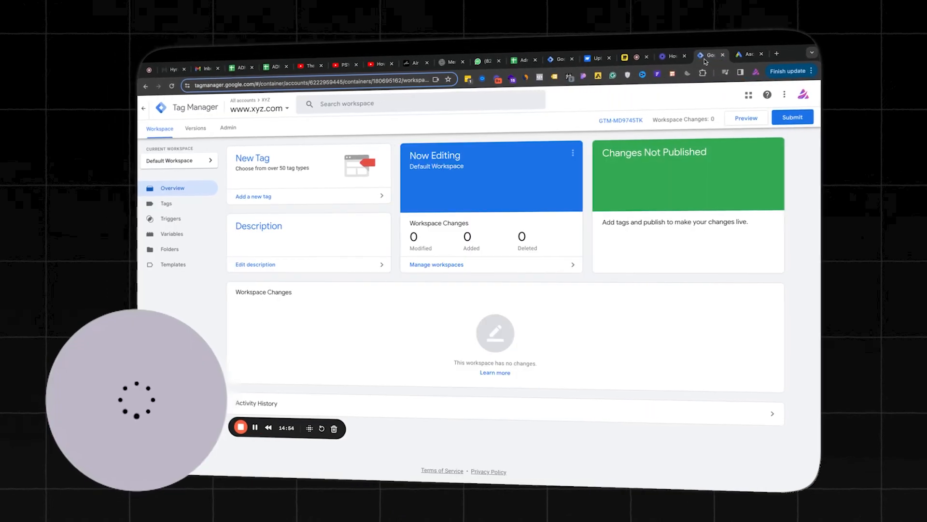
click(255, 197)
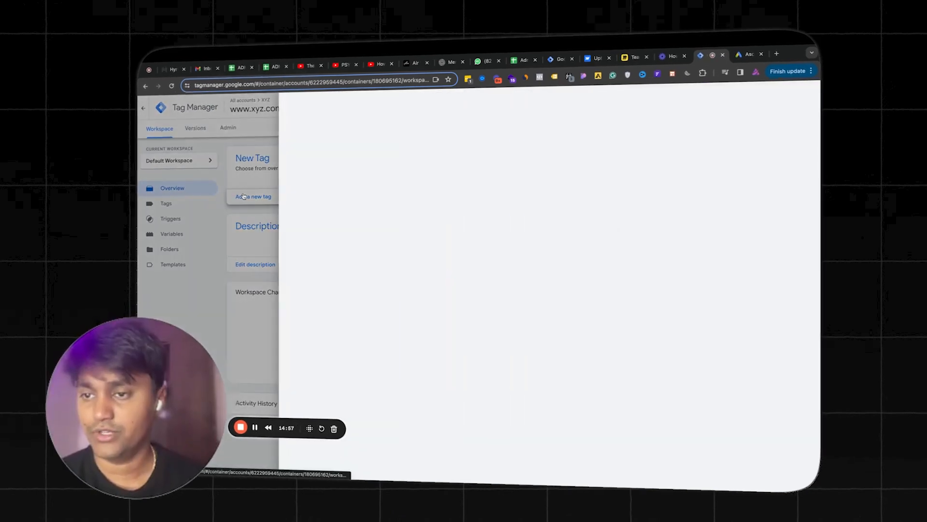
click(485, 165)
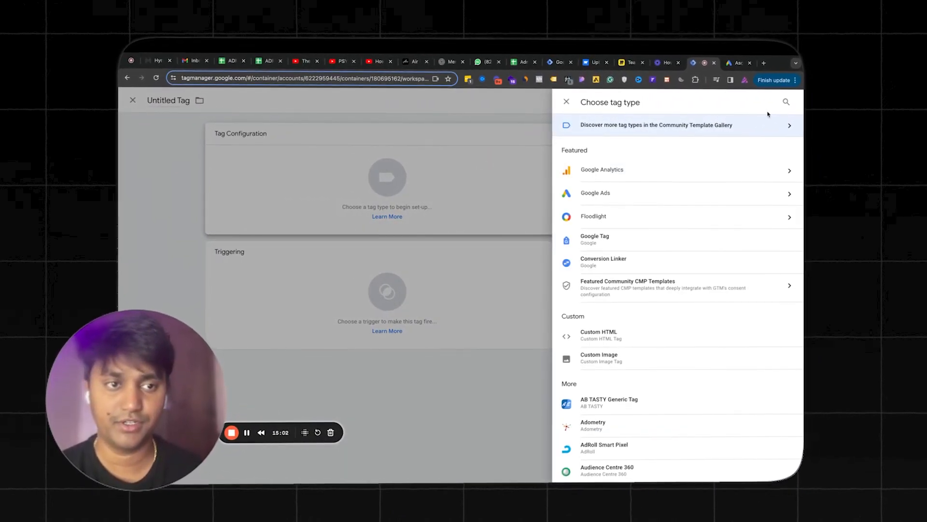
click(654, 260)
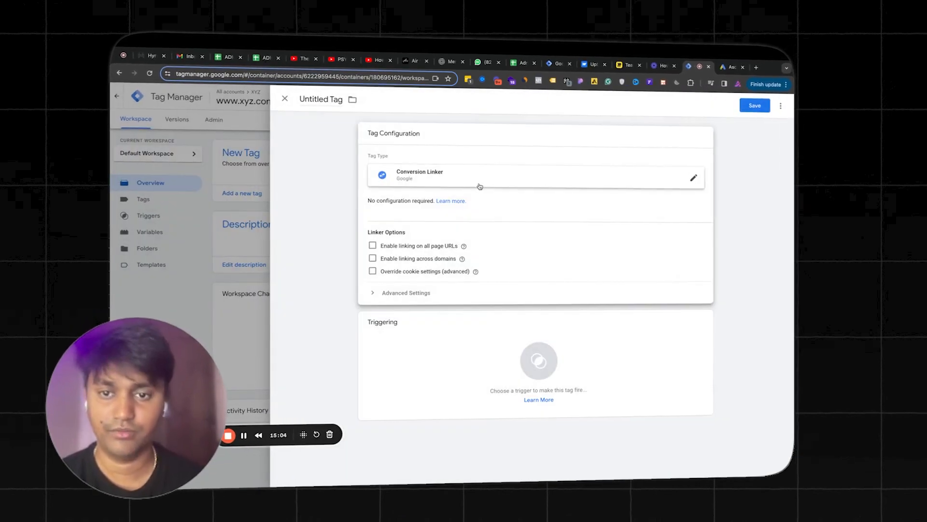
- Set the Conversion Linker tag to fire on the All Pages trigger and save it under the name Conversion Linker
click(439, 335)
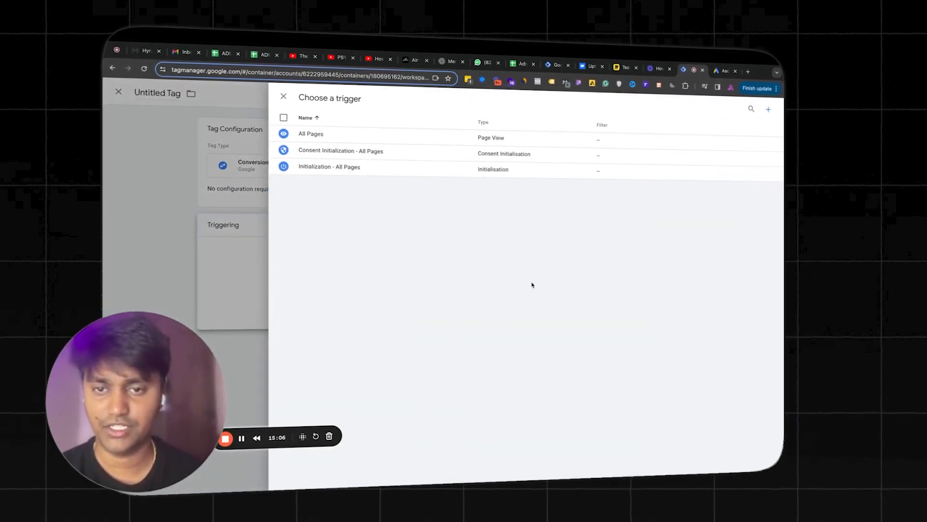
click(284, 97)
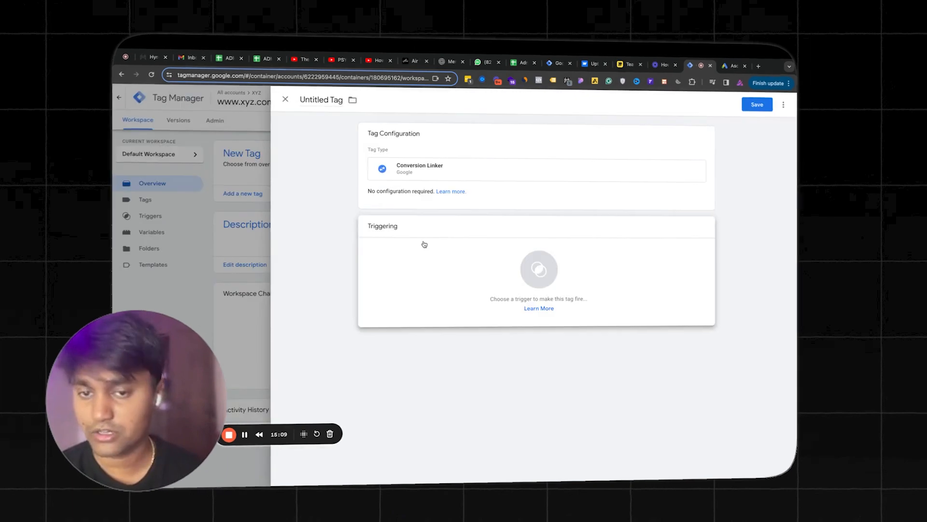
click(441, 258)
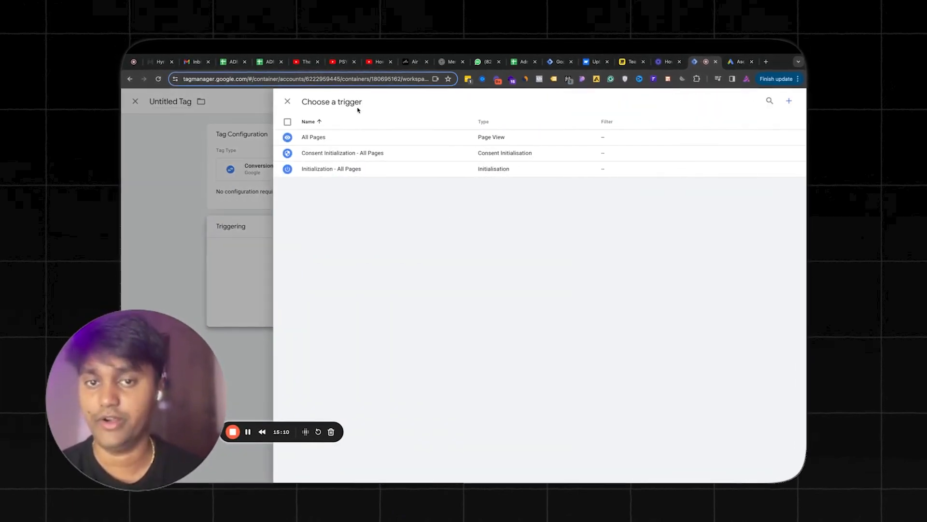
click(319, 140)
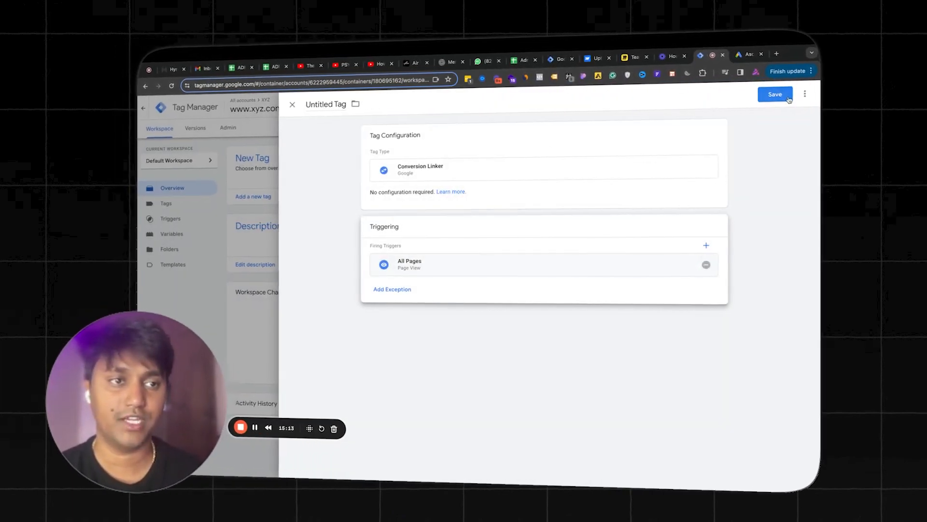
click(772, 96)
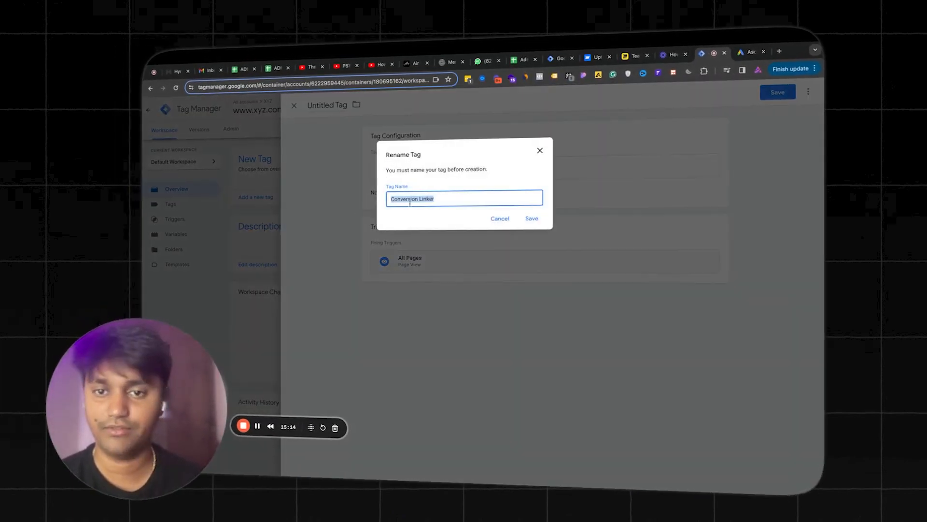
click(532, 219)
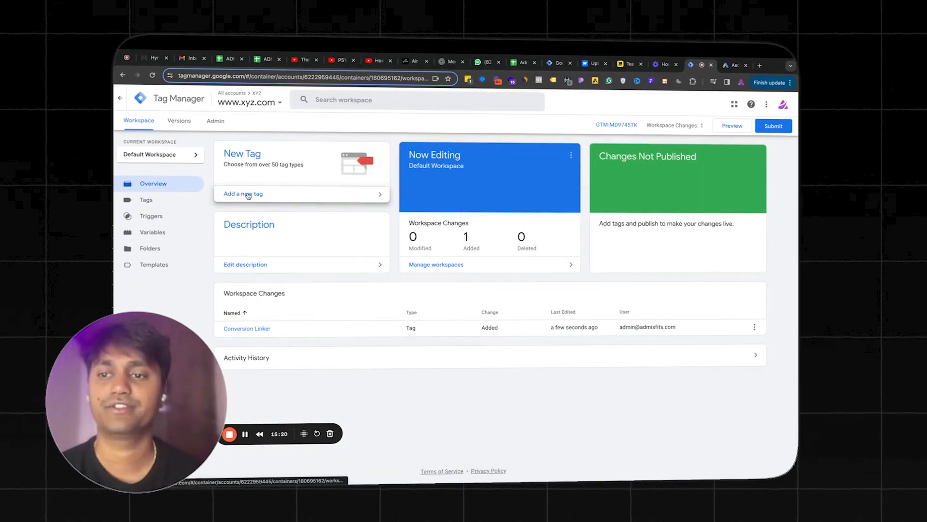
- Check the tag hierarchy in Miro, and in Tag Manager add a new tag of type Google Ads Conversion Tracking
click(628, 66)
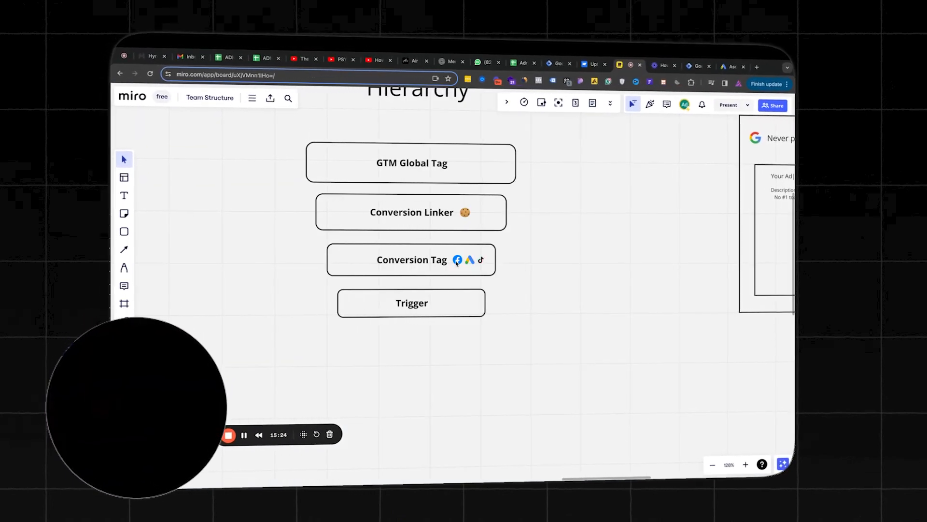
click(735, 63)
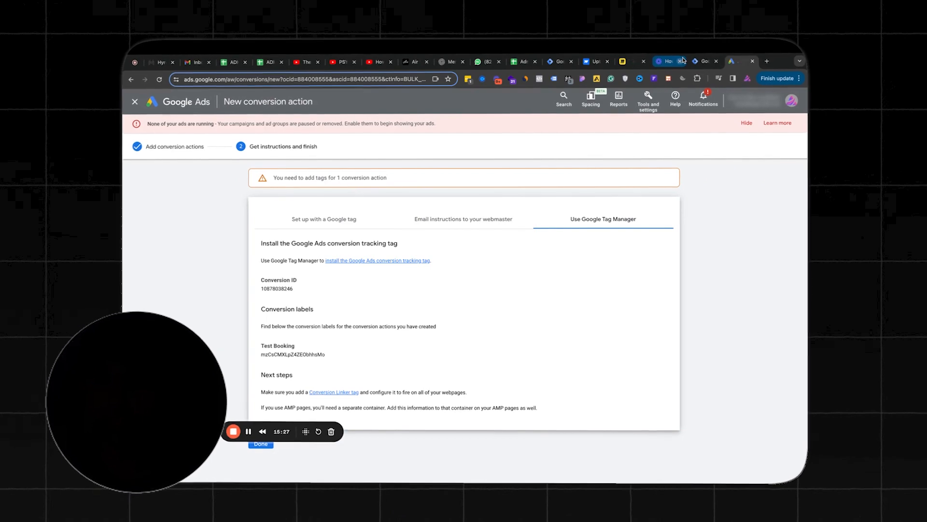
click(700, 62)
click(266, 195)
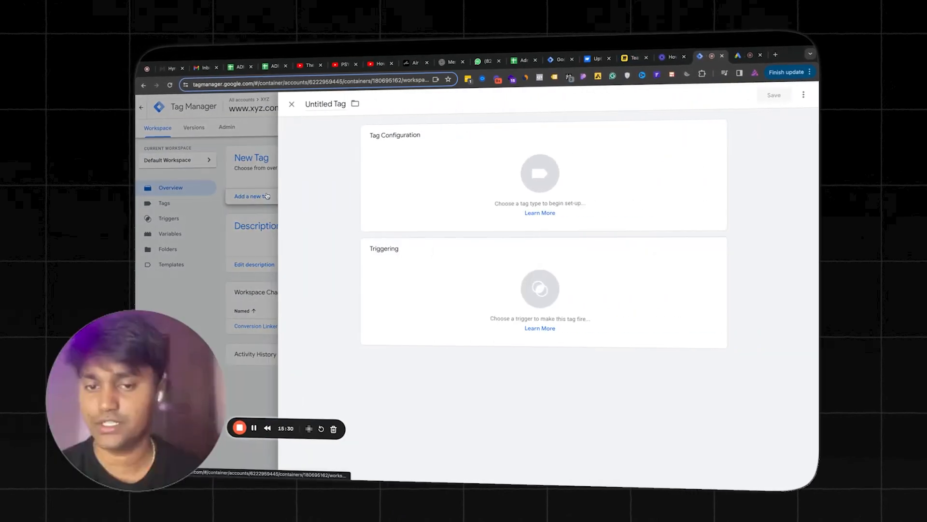
click(475, 207)
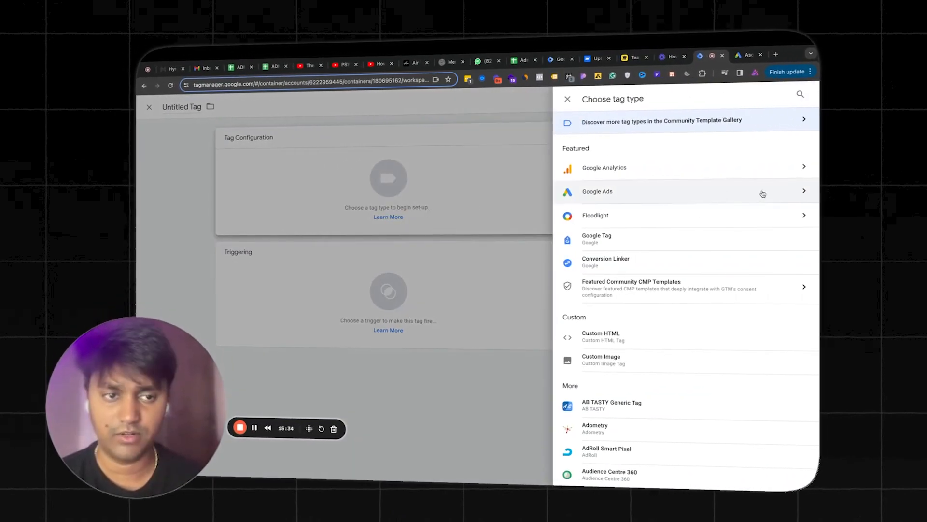
click(696, 192)
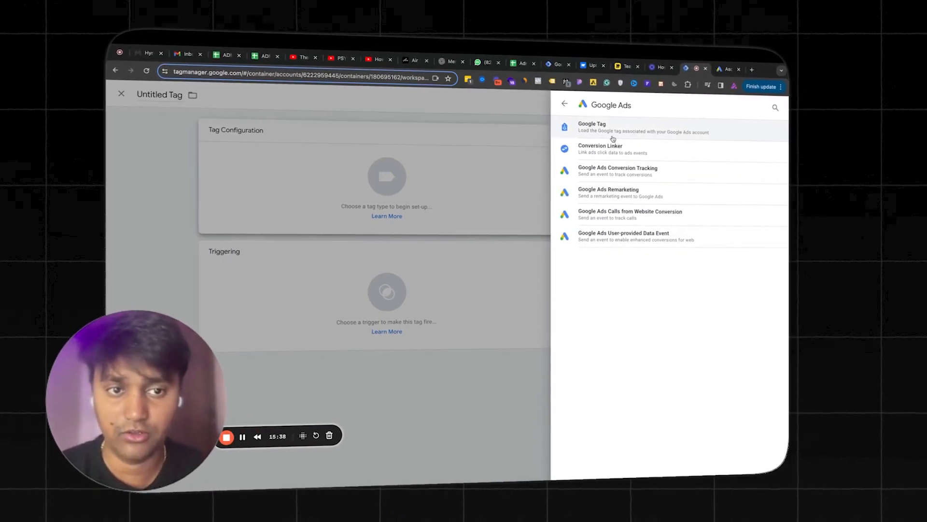
click(633, 171)
- Copy the conversion ID from the Google Ads setup instructions into the Conversion ID of the Tag Manager tag
click(396, 220)
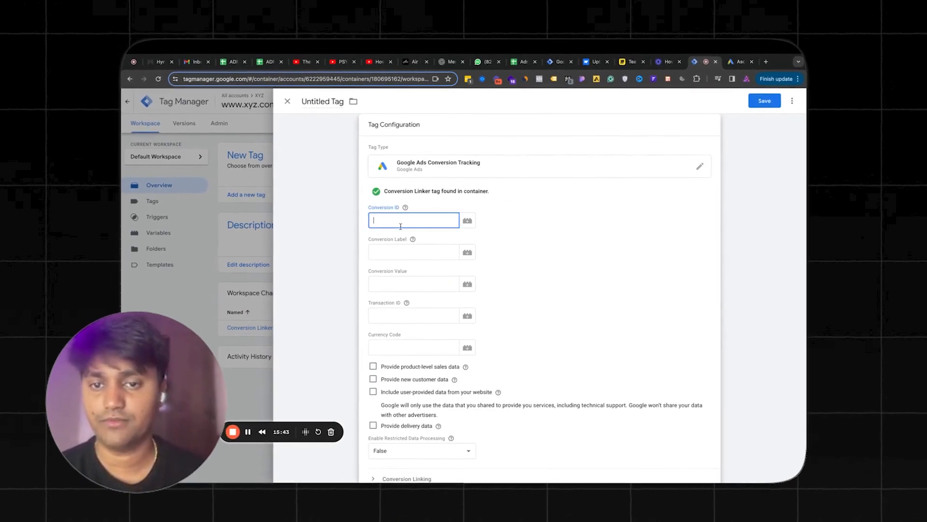
click(740, 59)
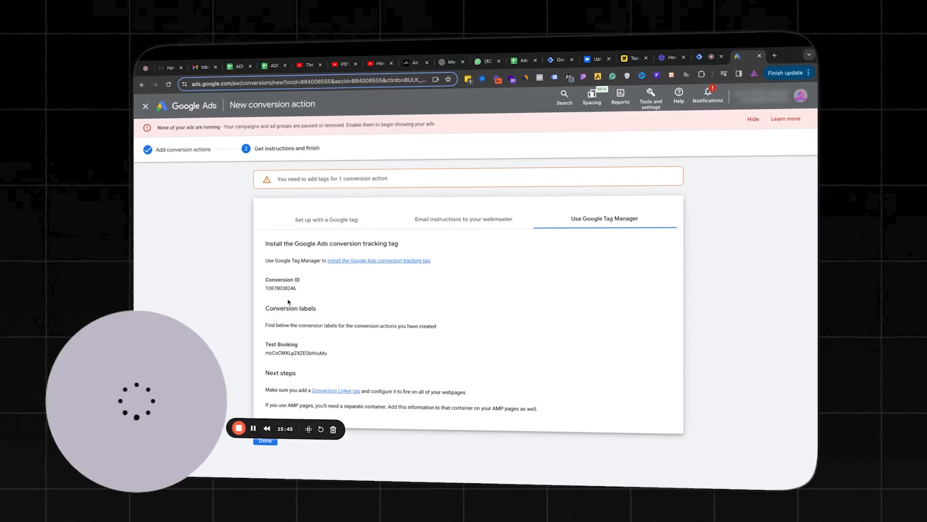
double_click(283, 288)
key(ctrl+c)
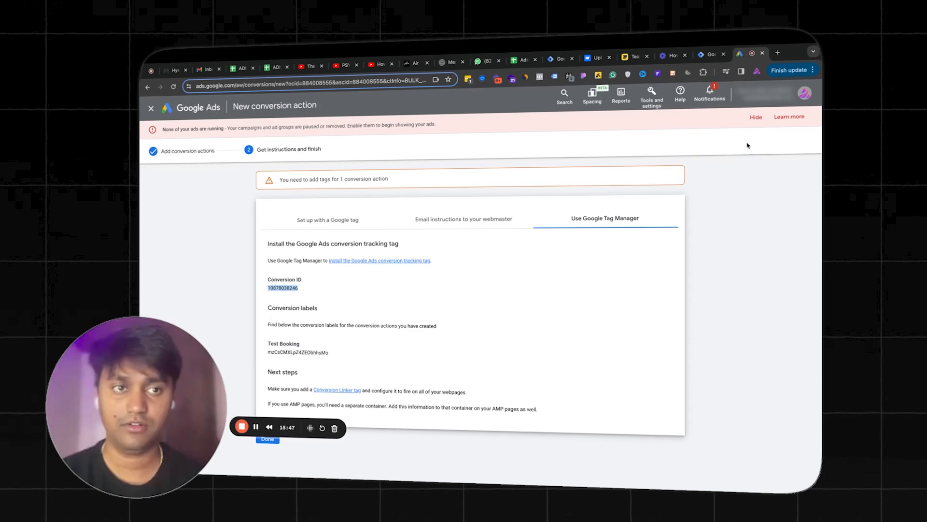
click(708, 54)
click(411, 221)
key(ctrl+v)
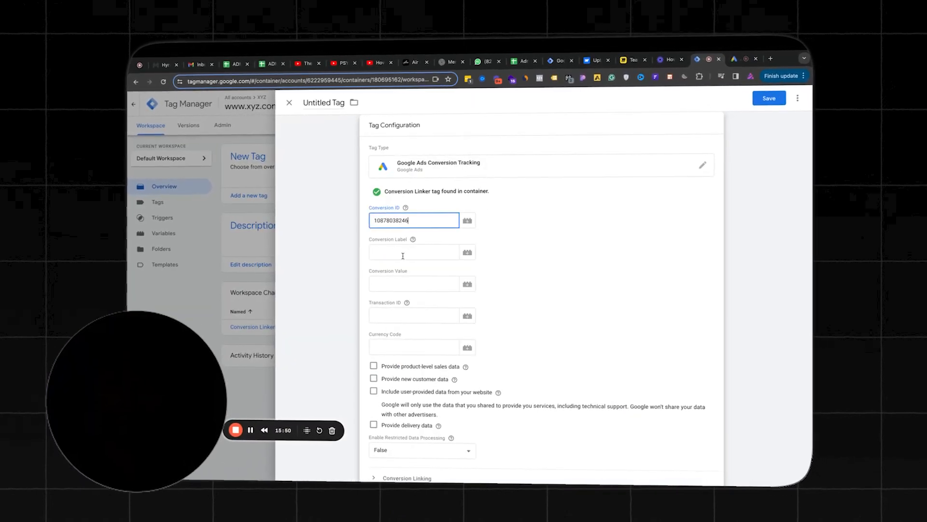
- Copy the Test Booking conversion label from Google Ads into the Conversion Label of the Tag Manager tag
click(414, 252)
click(750, 62)
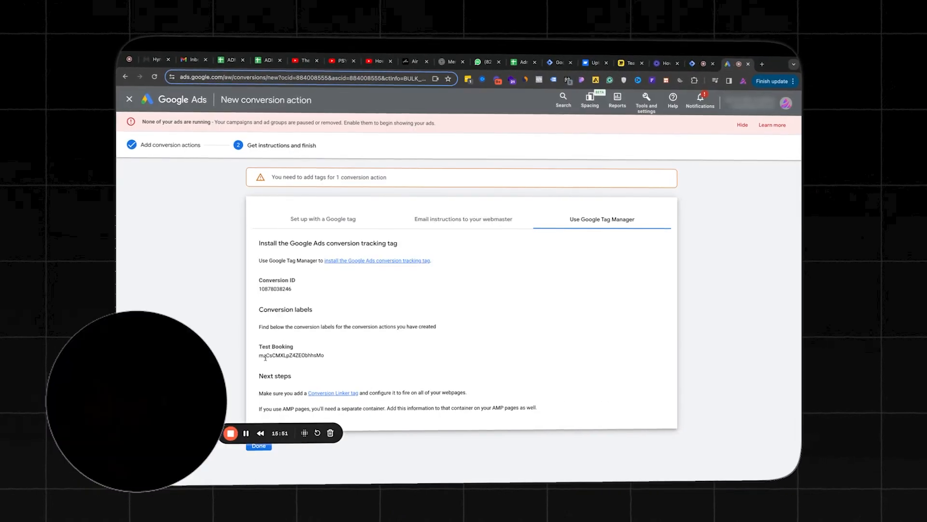
double_click(271, 358)
key(ctrl+c)
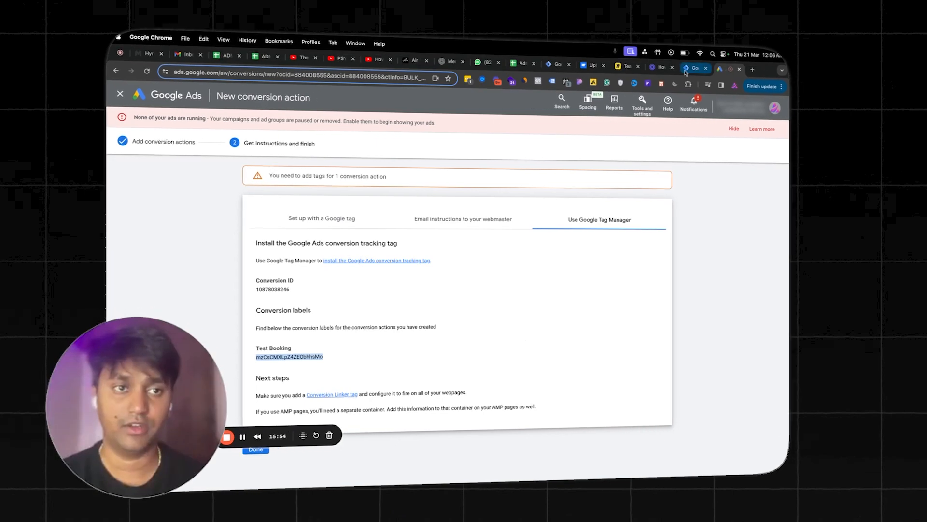
click(696, 66)
key(ctrl+v)
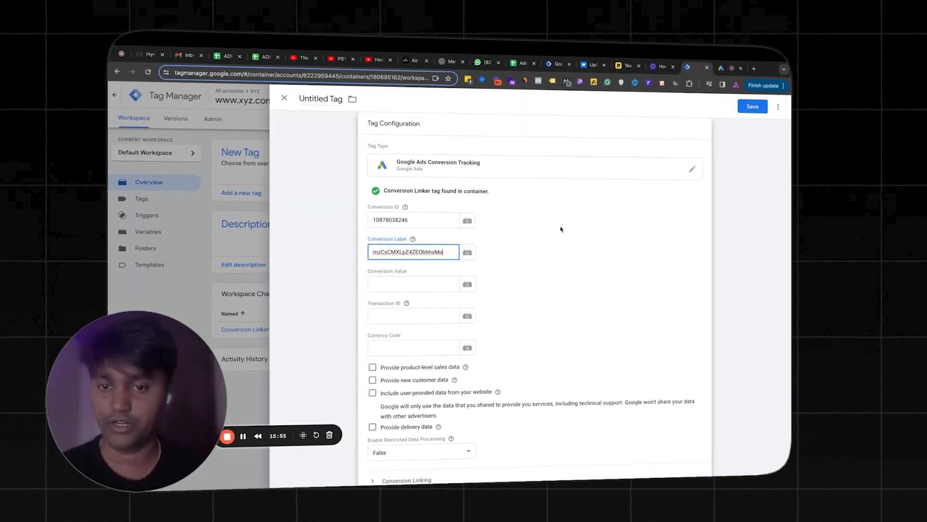
- Create a new firing trigger of type Page View for the conversion tracking tag
scroll(513, 176, down, 3)
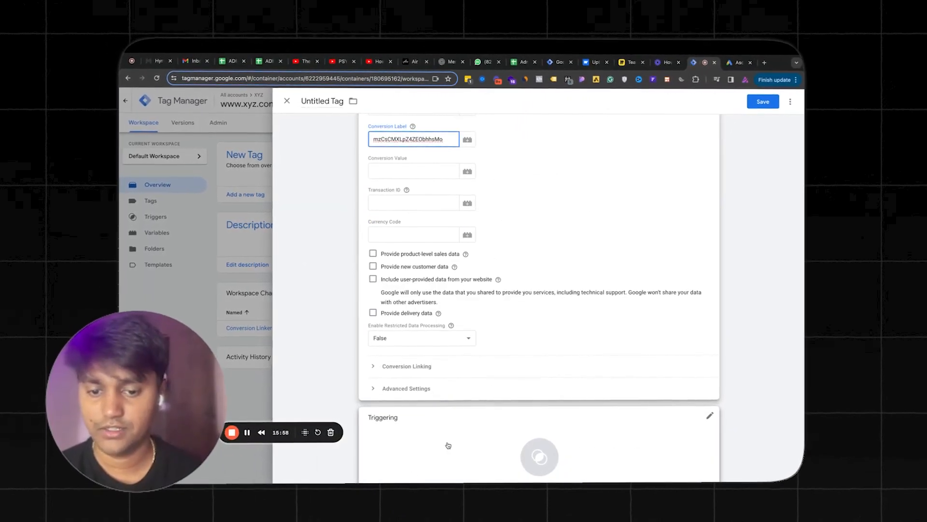
click(448, 440)
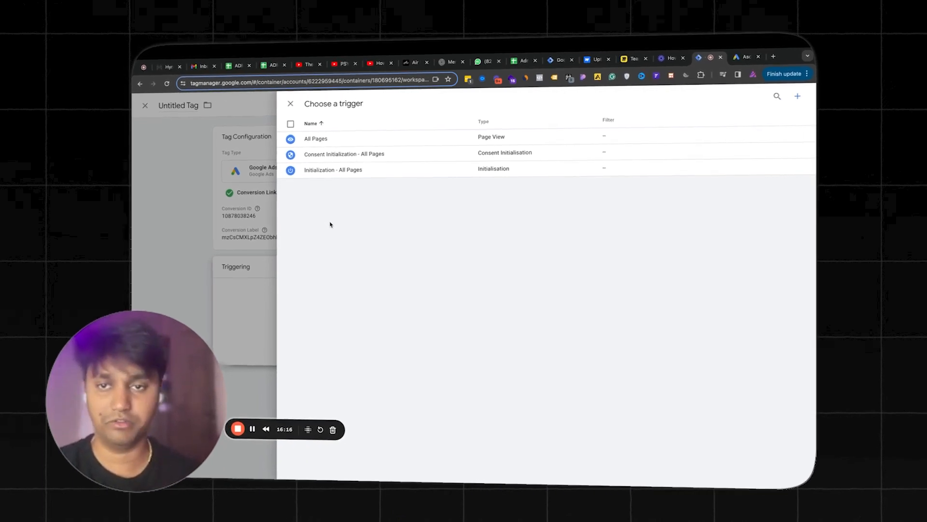
click(801, 97)
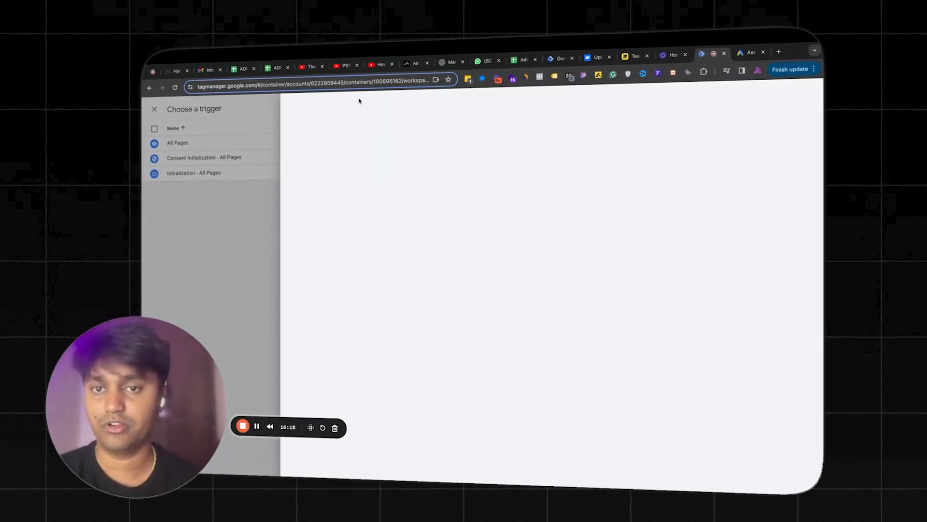
click(533, 166)
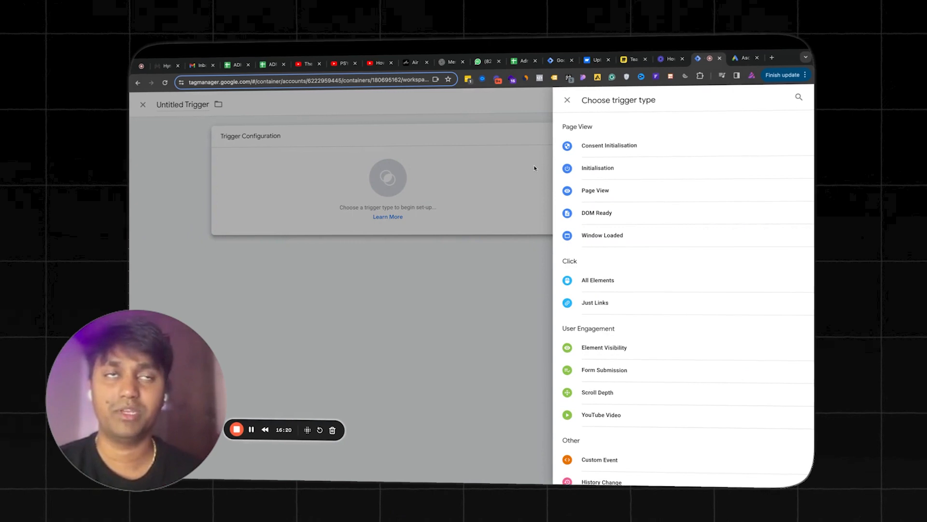
click(617, 197)
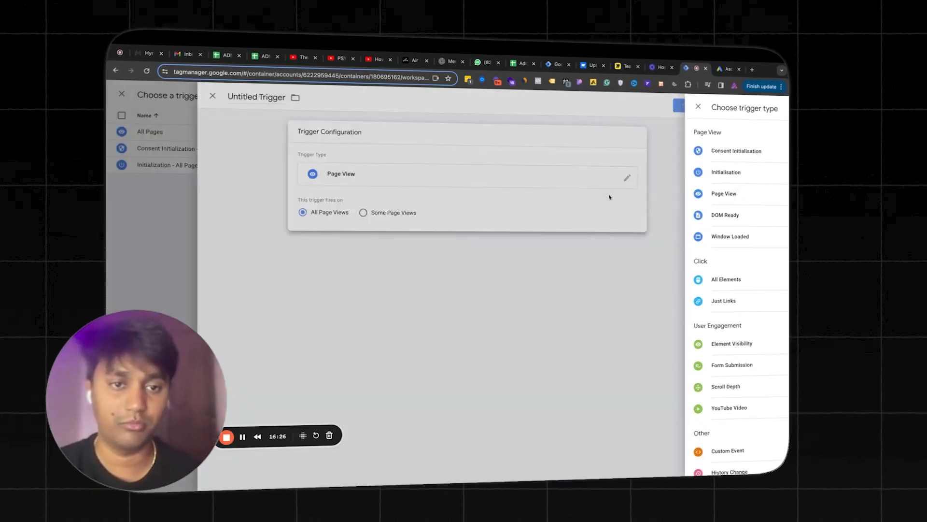
- Limit the trigger to Some Page Views where Page Path contains /thank-you
click(363, 213)
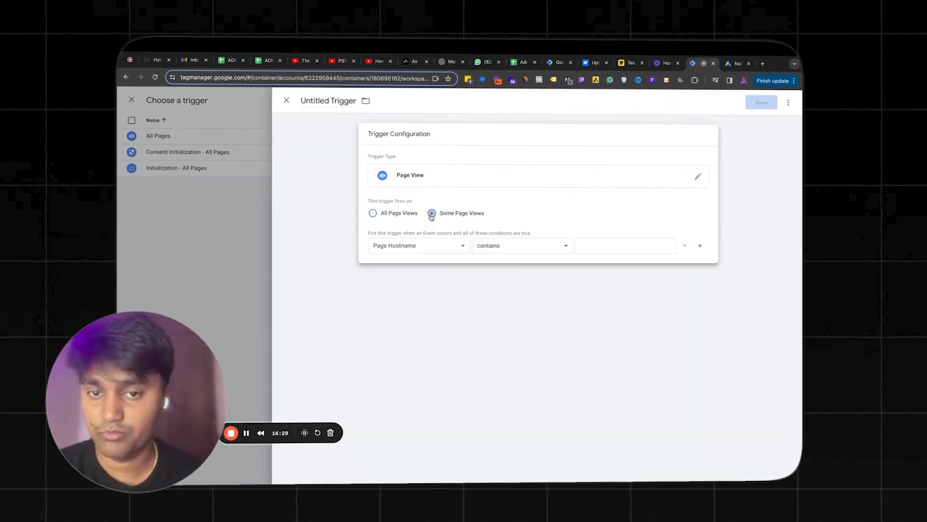
click(400, 251)
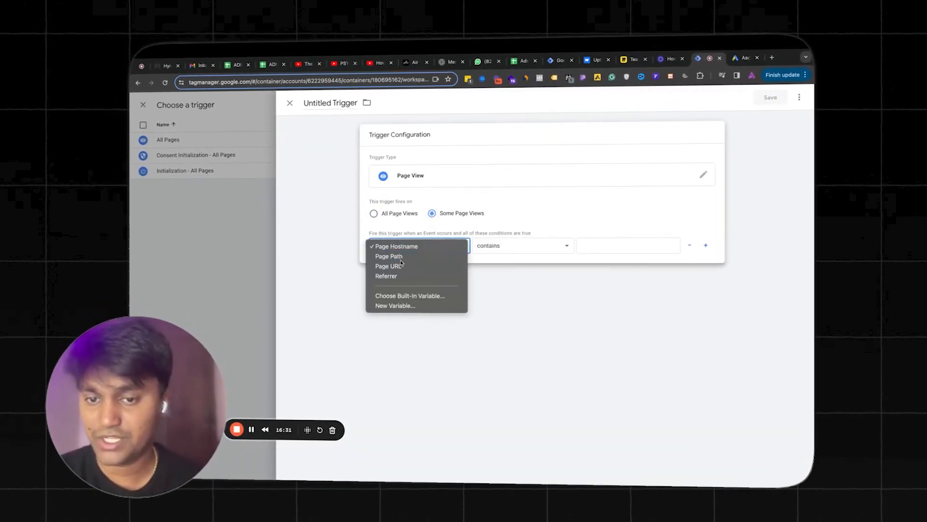
click(399, 255)
click(622, 248)
text(/thank-y)
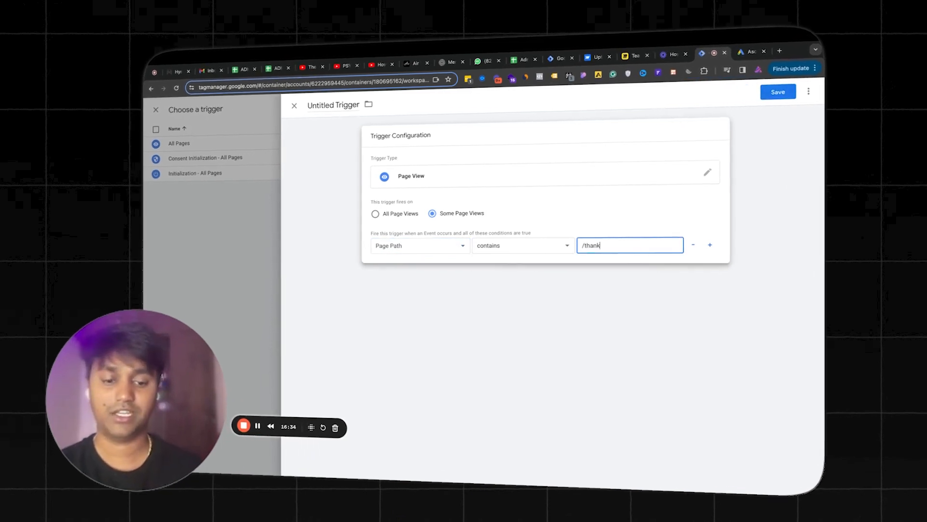
text(ou)
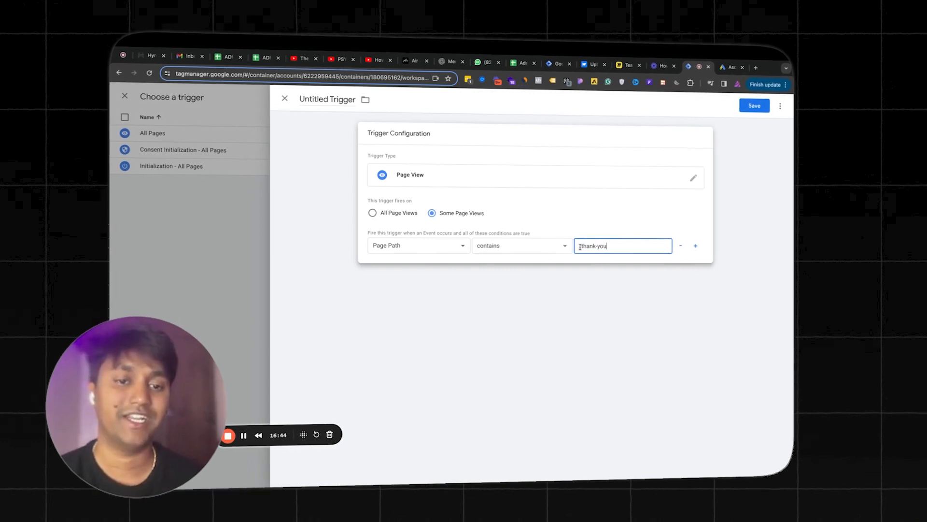
drag(579, 247, 609, 247)
- Name the trigger Thank you Page Trigger and save it to the conversion tag
double_click(314, 101)
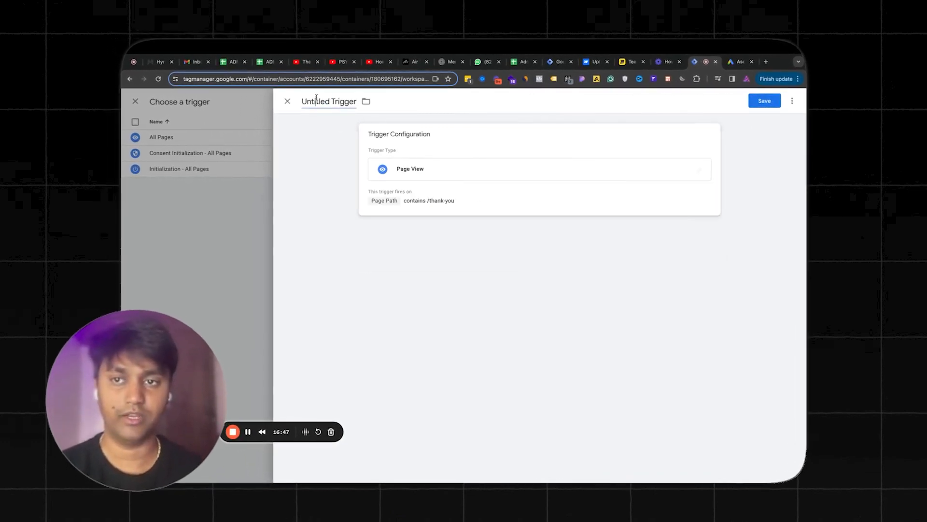
text(Thank you Pag)
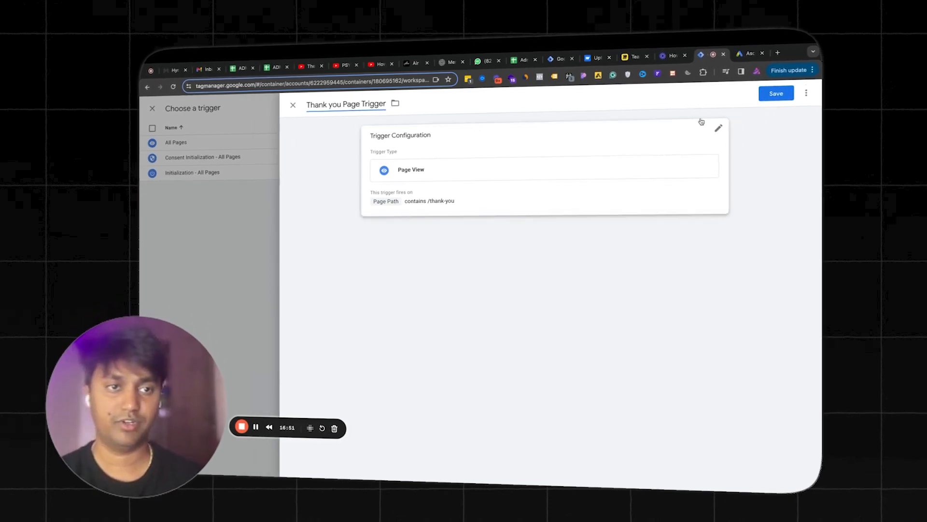
click(778, 91)
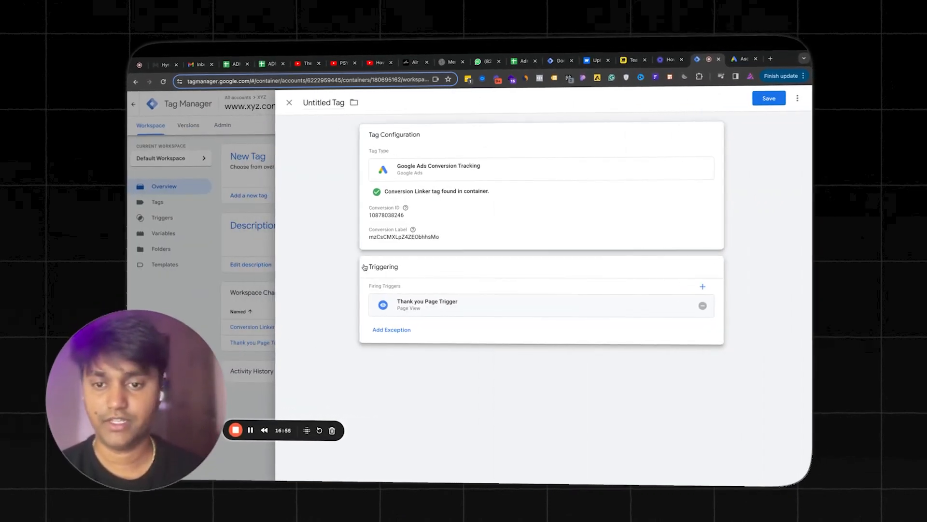
- Name the conversion tracking tag Lead Form Tag and save it
double_click(311, 103)
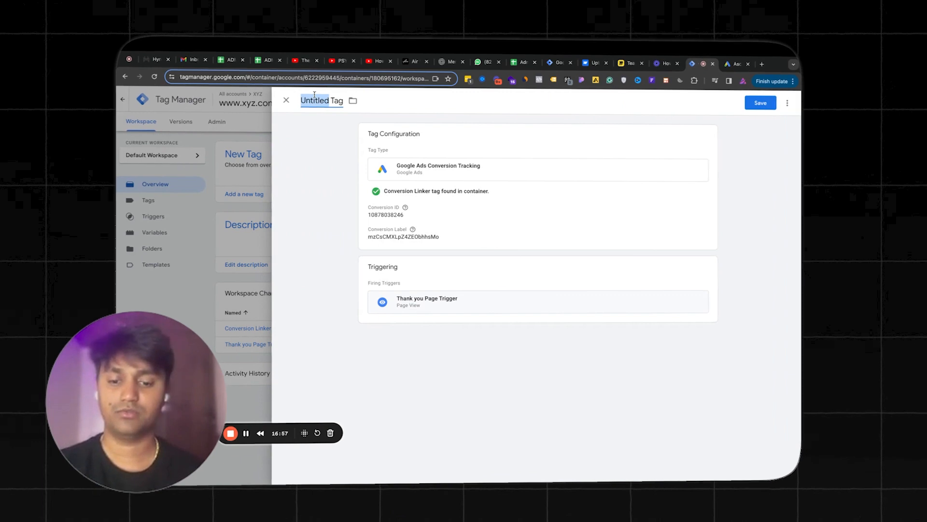
text(Lead Form)
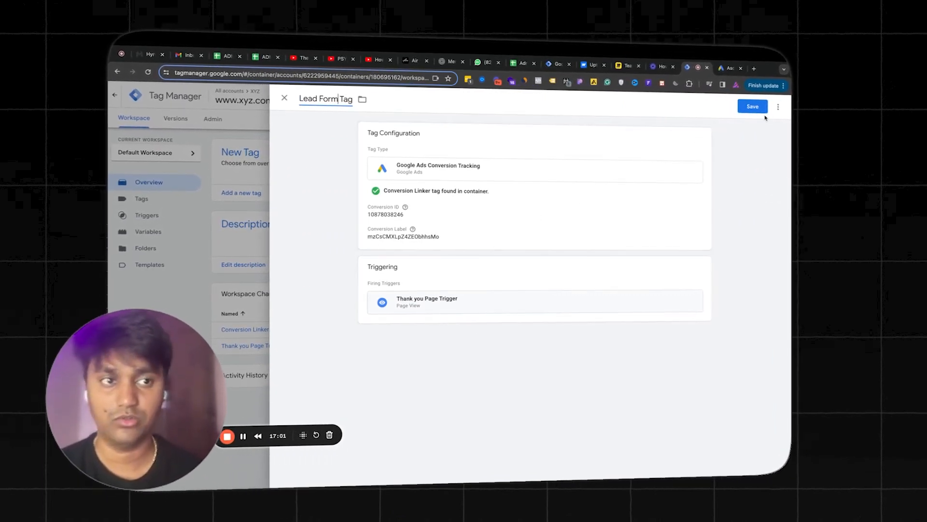
click(751, 107)
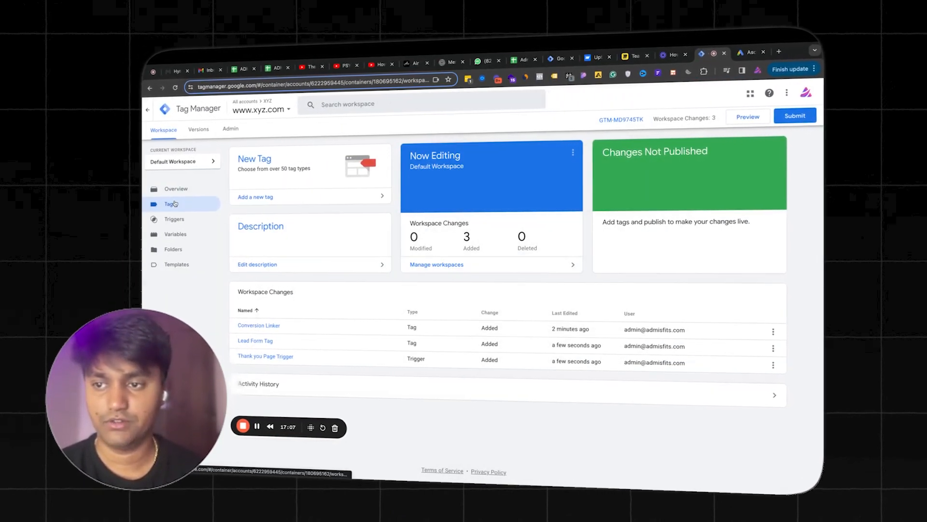
- Open the tags list and submit the workspace changes for publishing under the version name V1
click(184, 204)
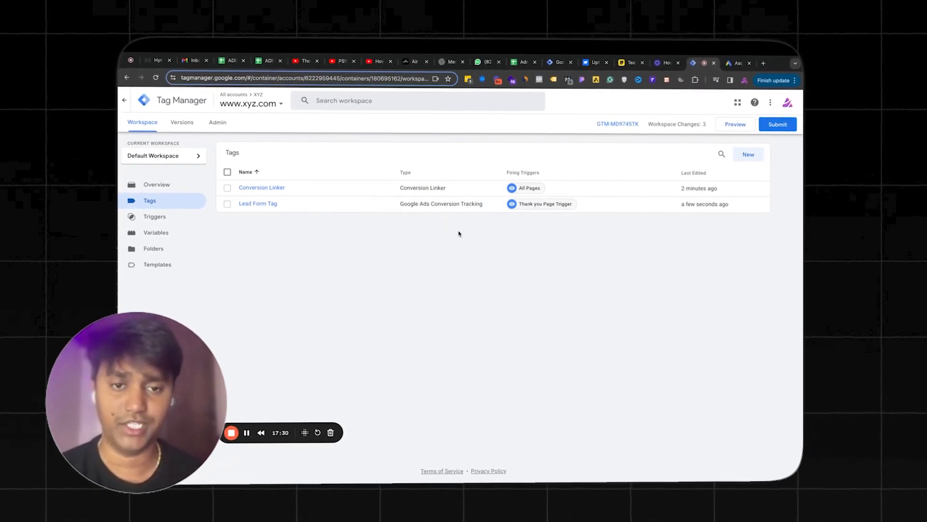
click(767, 129)
text(V1)
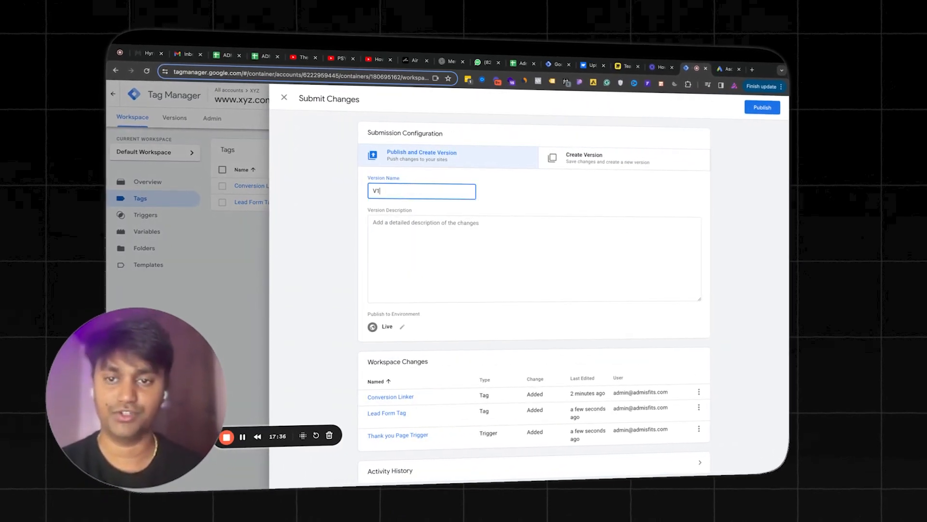
click(773, 103)
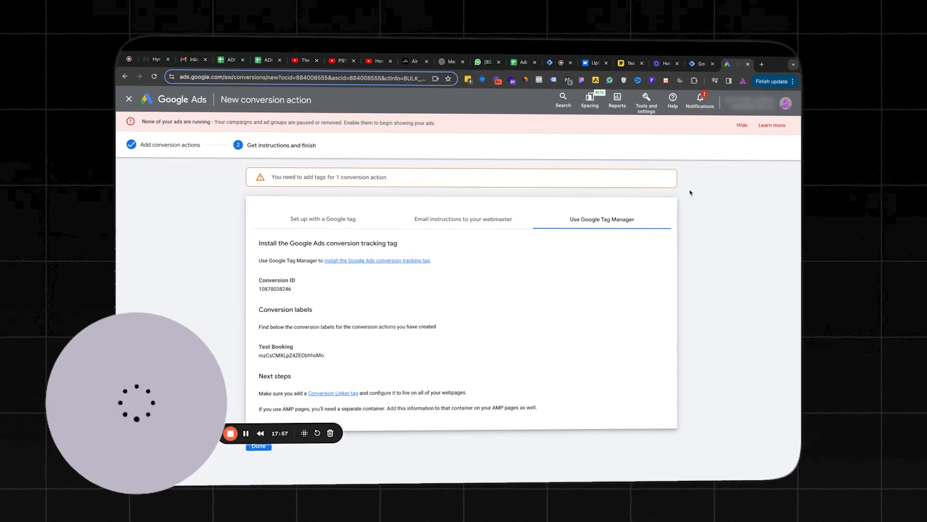
- In Google Ads, finish the new conversion action setup and check the Test Booking status in the conversions summary
click(263, 443)
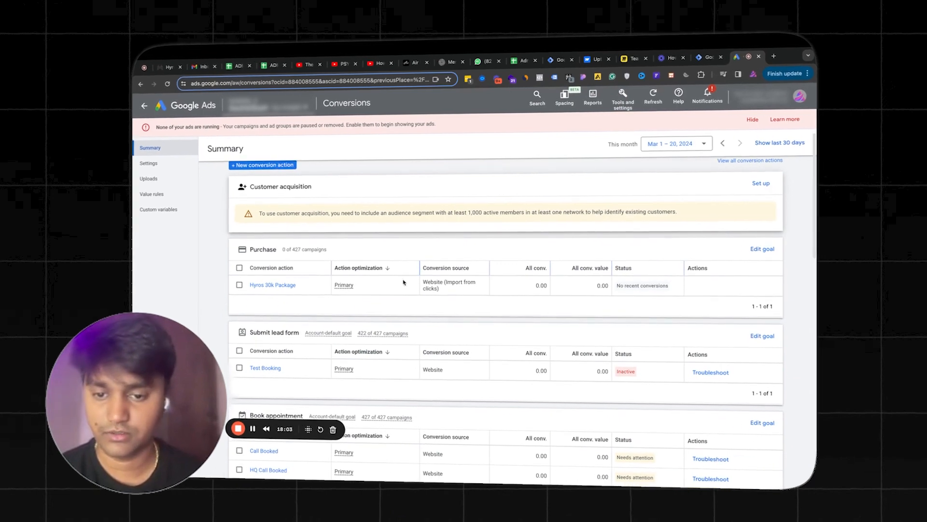
mouse_move(624, 384)
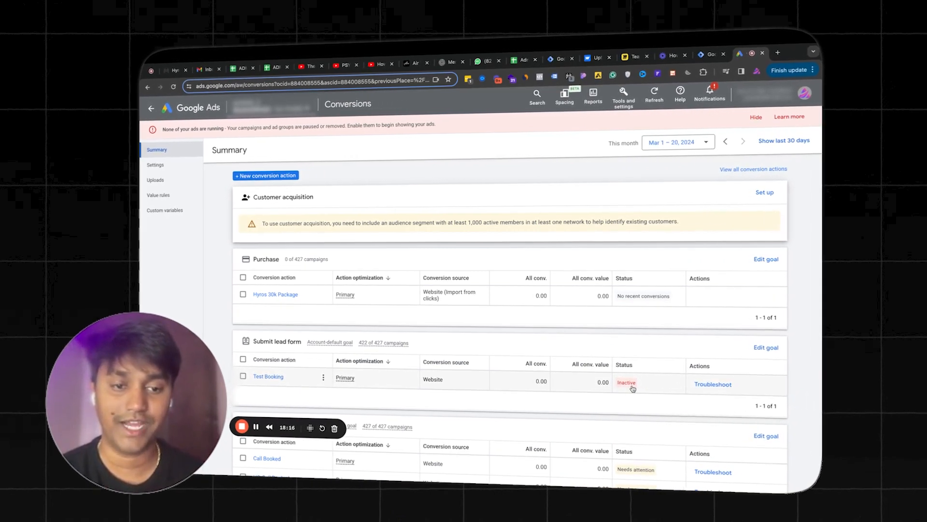
mouse_move(647, 301)
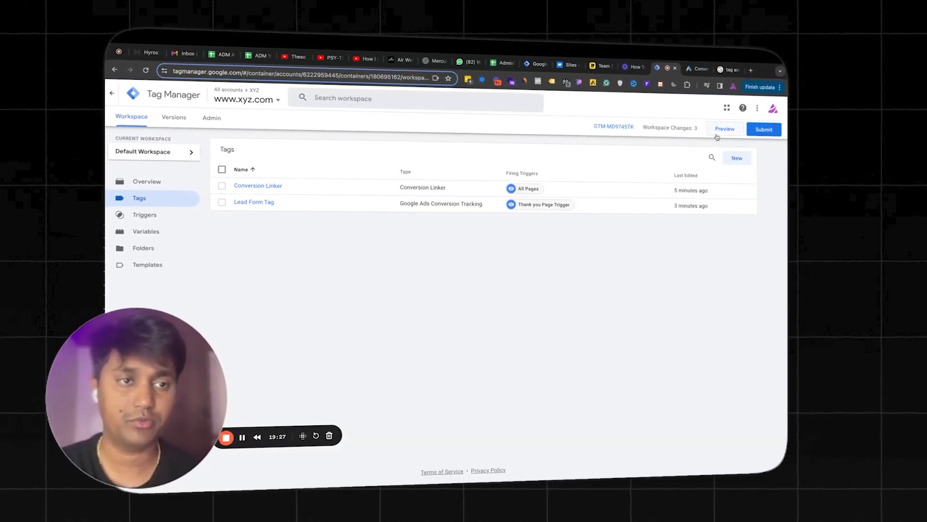
- In Tag Manager, start preview mode for the container and go to the website URL entry in Tag Assistant
click(731, 126)
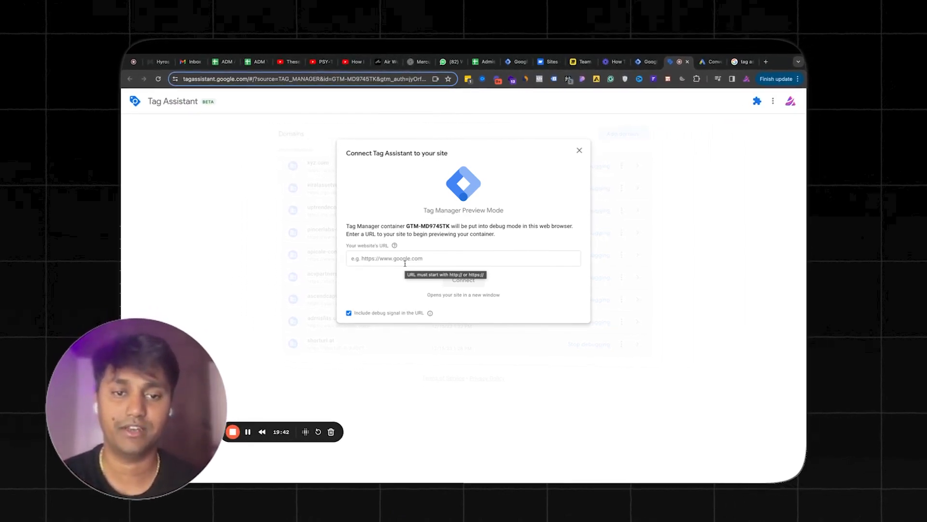
click(405, 263)
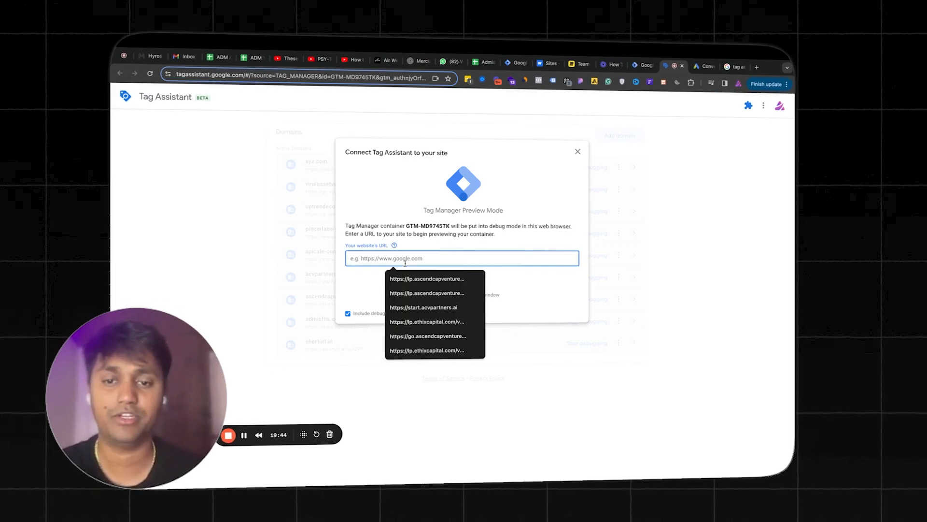
click(469, 234)
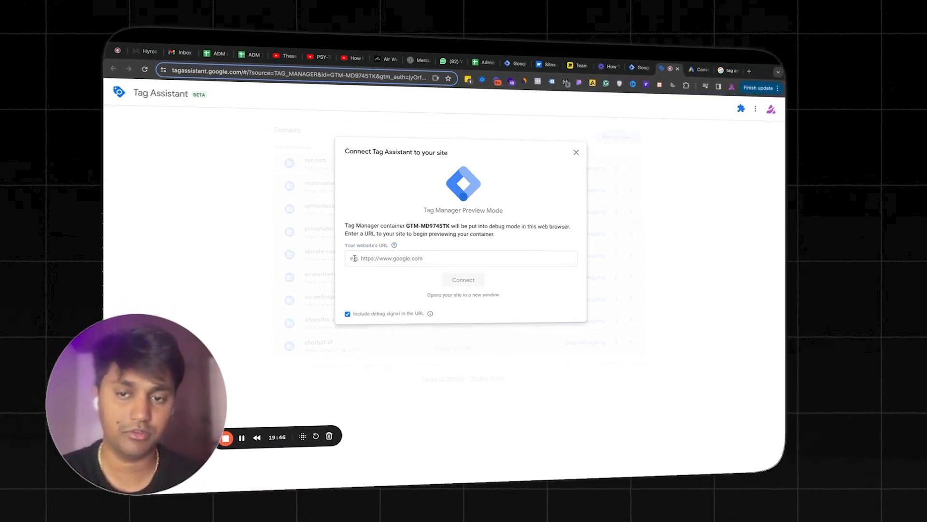